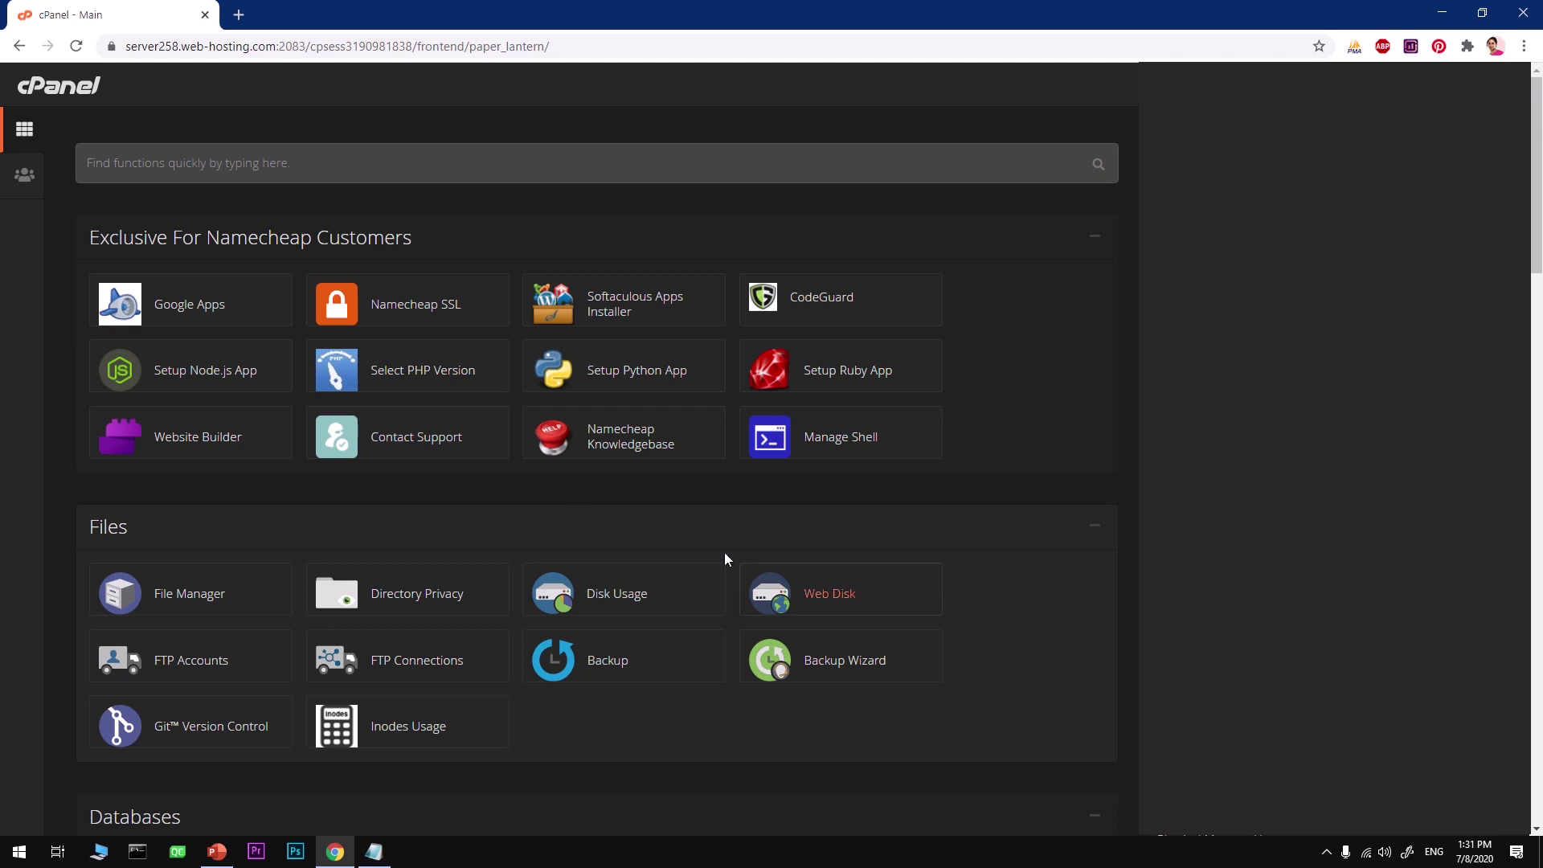
Confirm PHP 7.3 stays current in the PHP Selector and review its enabled extensions
left_click(398, 382)
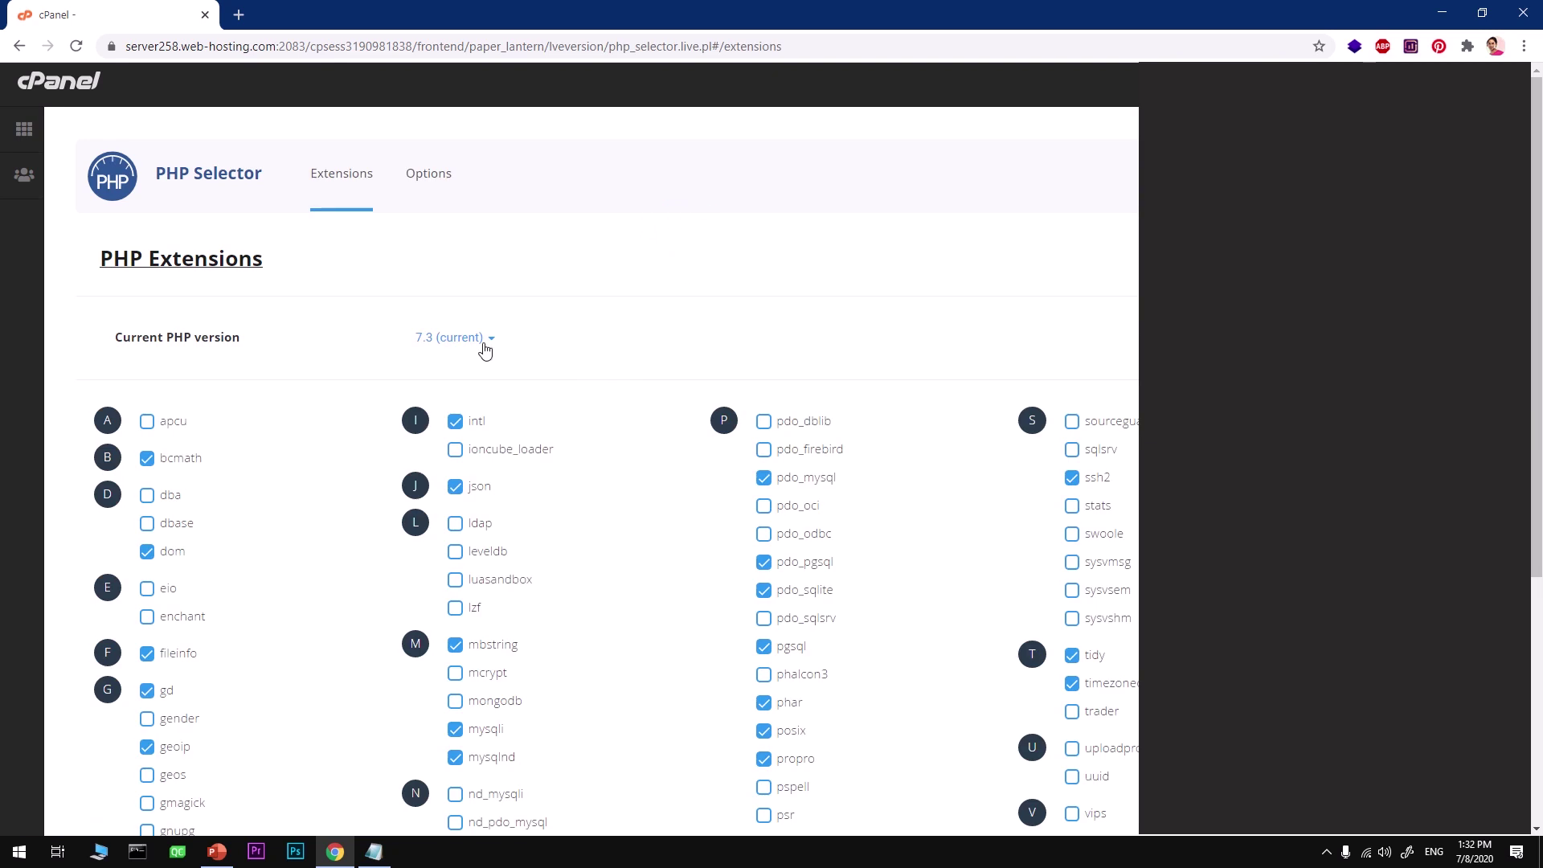
left_click(485, 342)
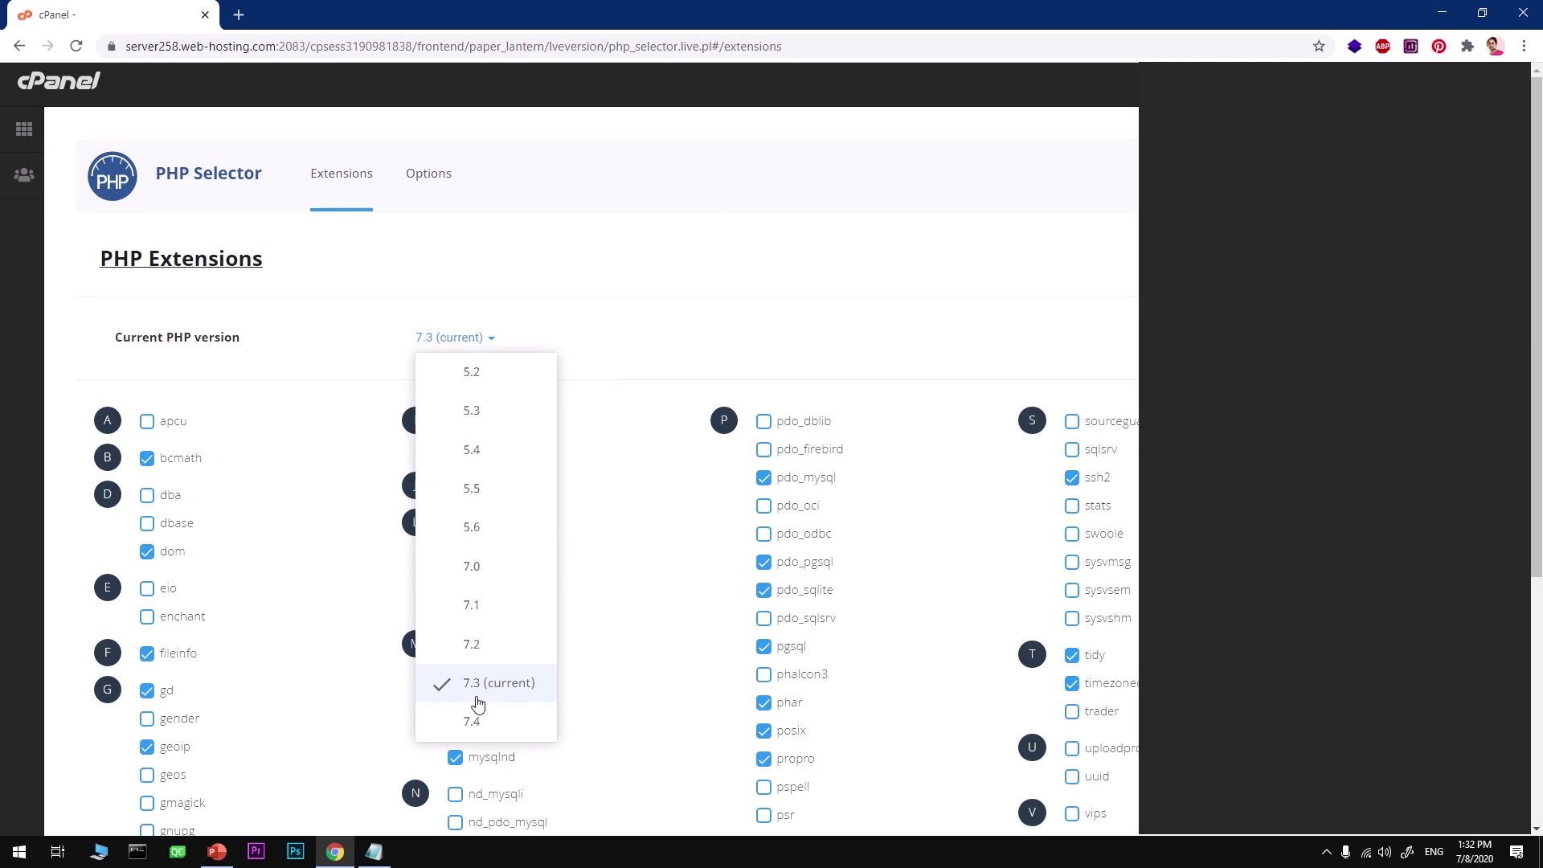
left_click(632, 264)
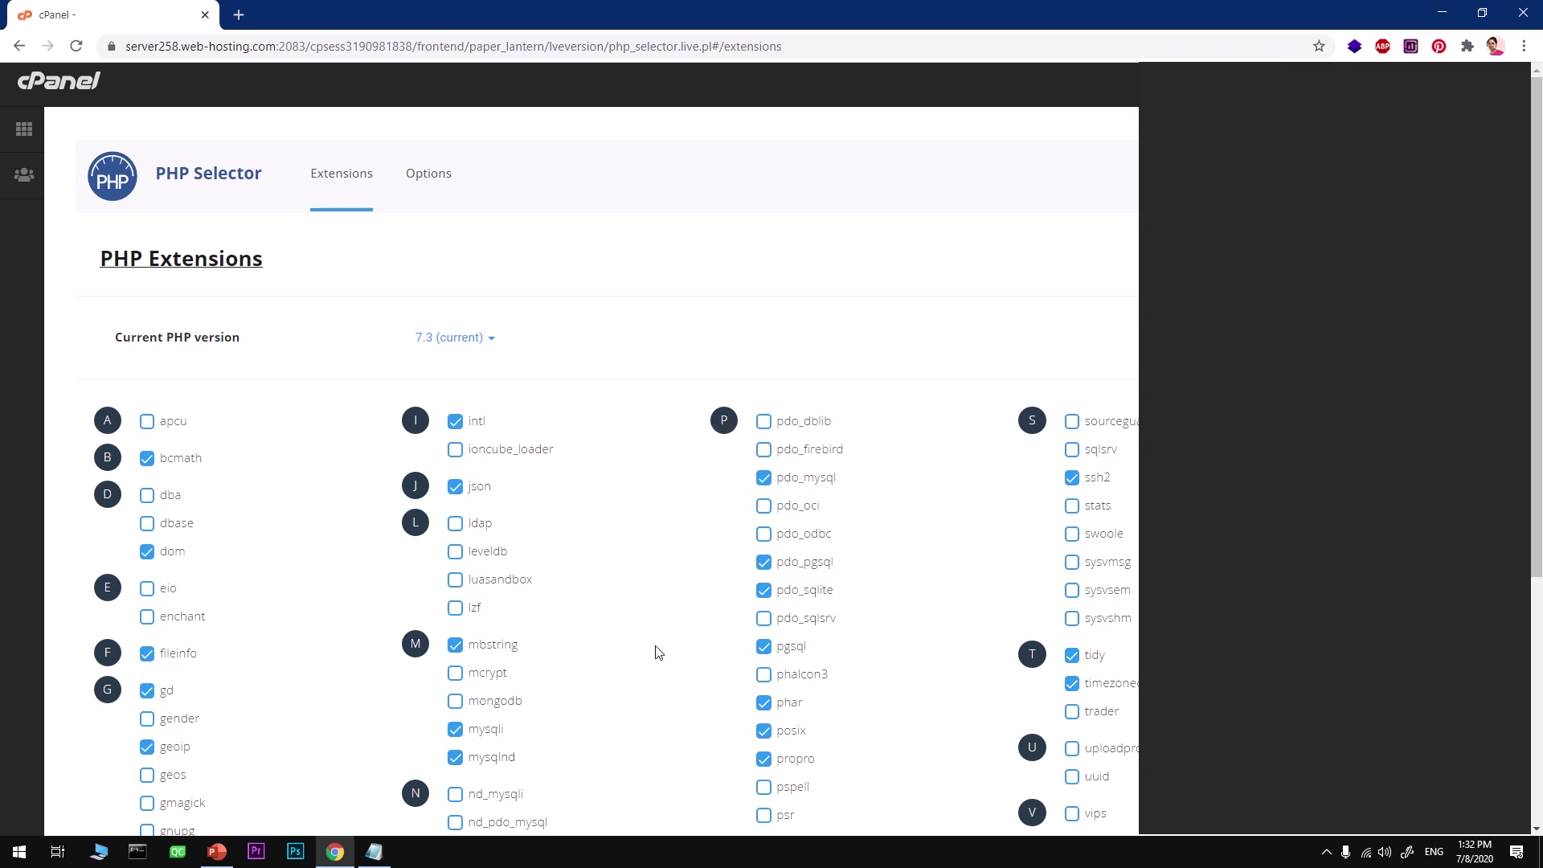
scroll(655, 652, "down", 2)
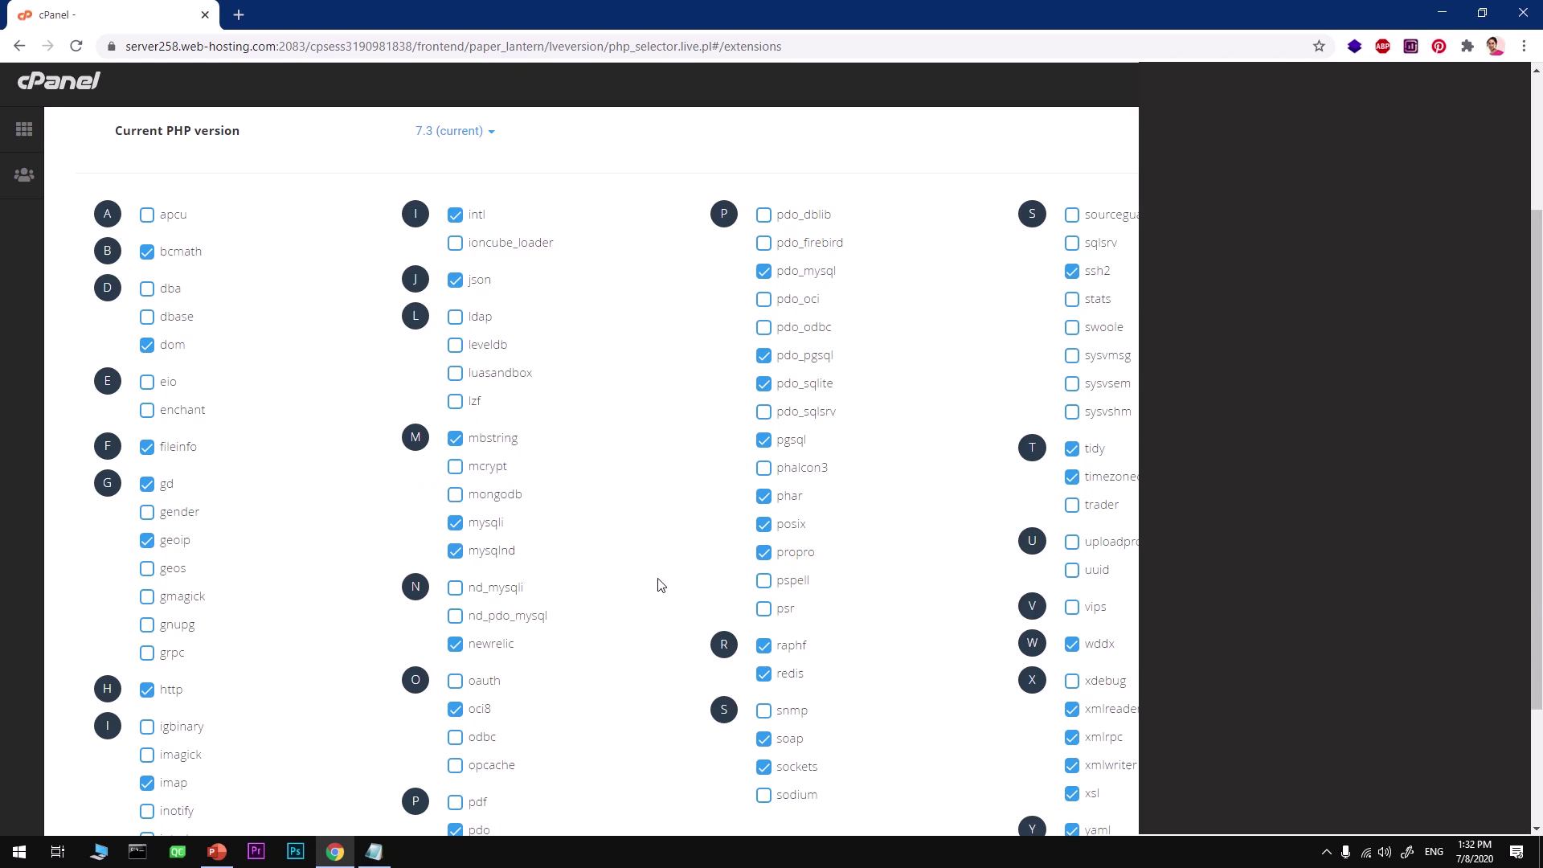
scroll(508, 670, "down", 2)
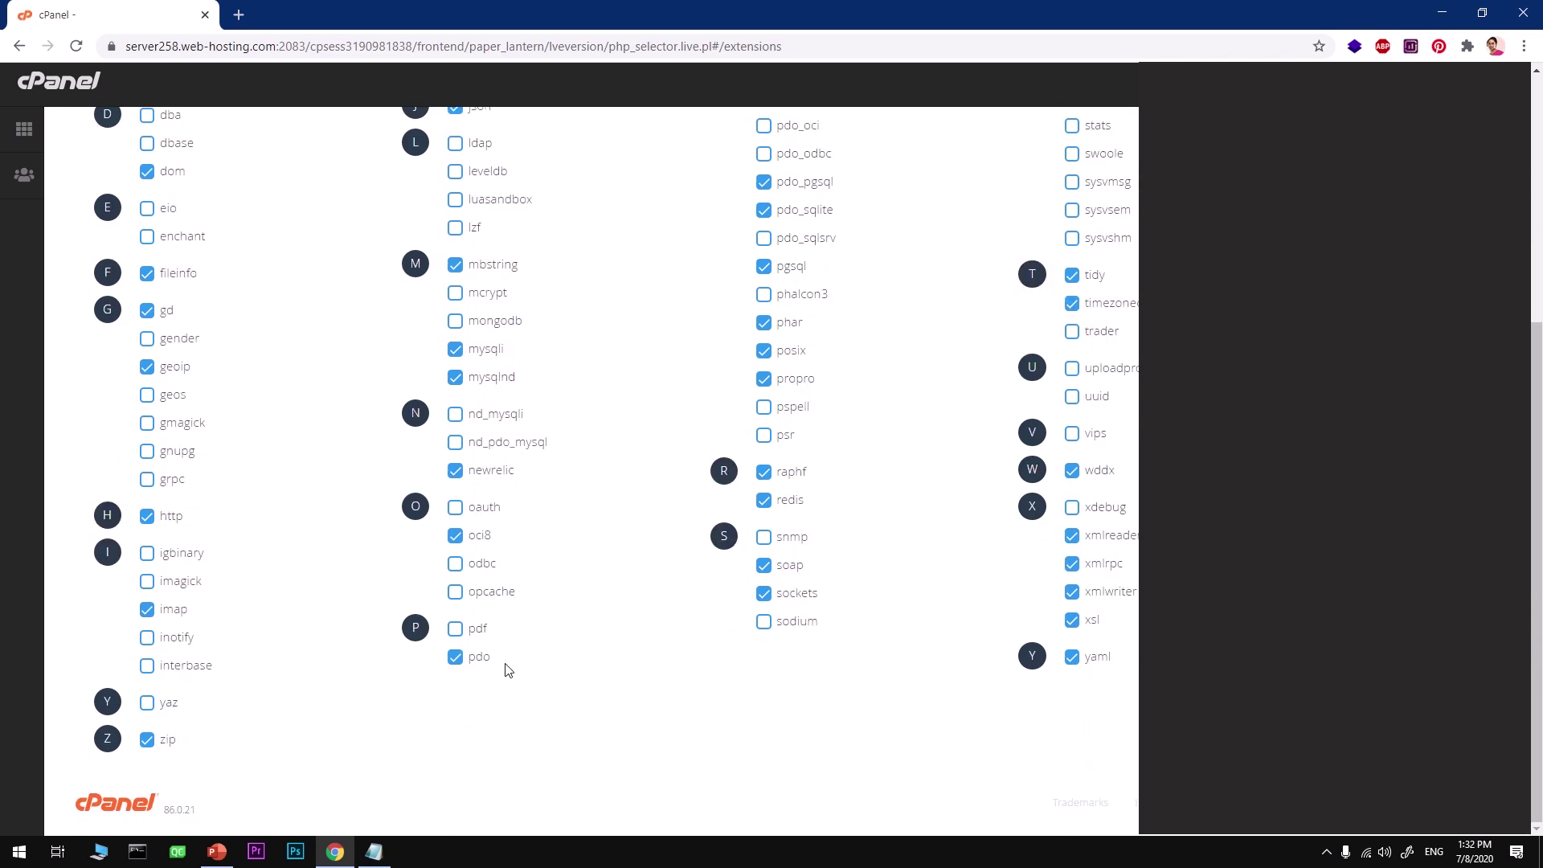
scroll(508, 670, "up", 4)
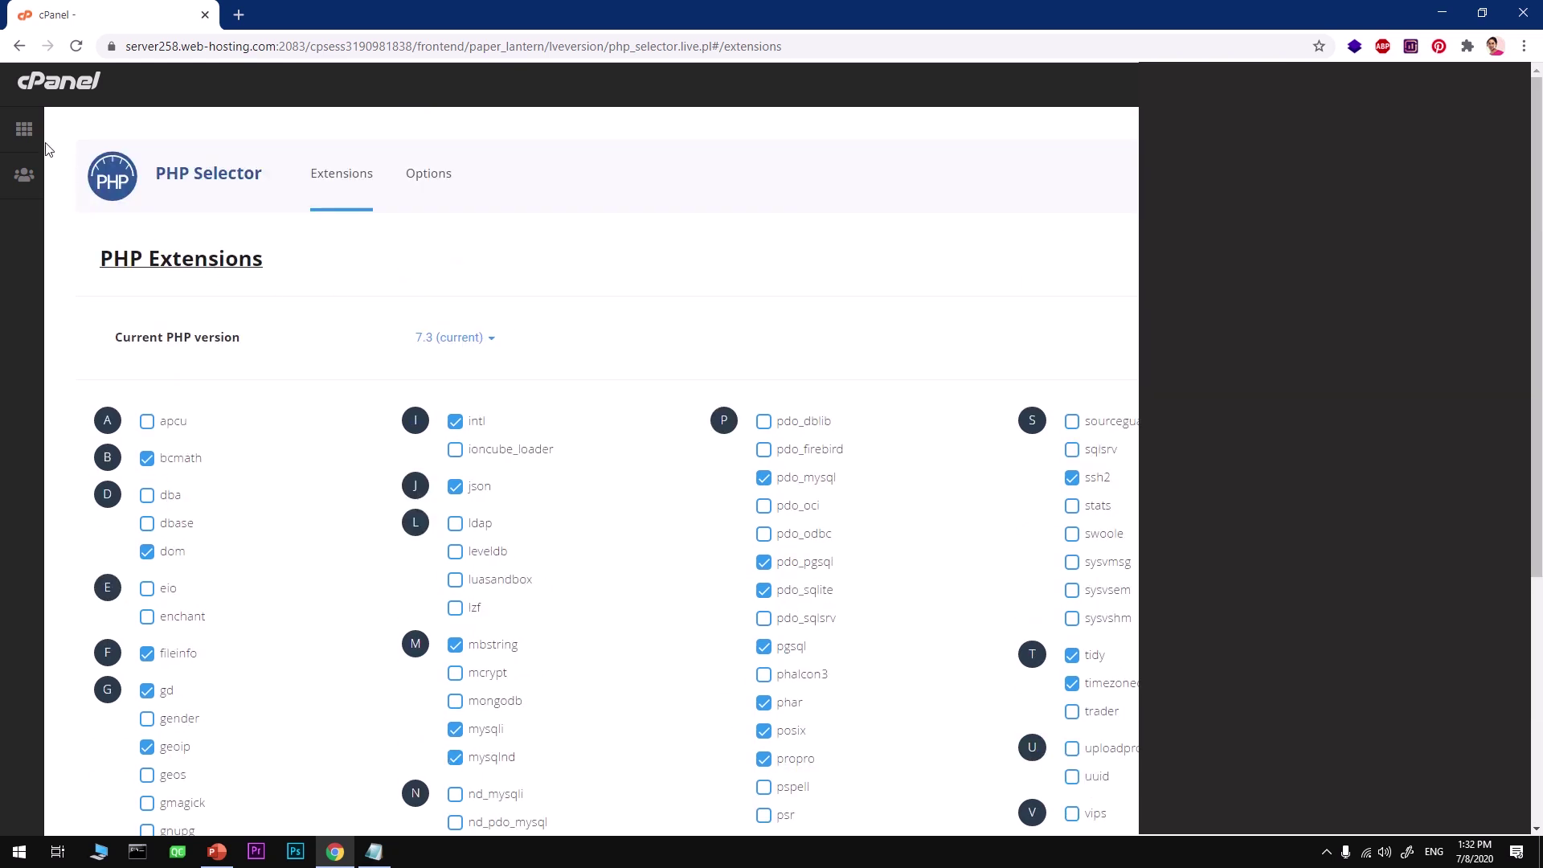
Go back to the cPanel home page and filter the functions by 'add'
left_click(20, 134)
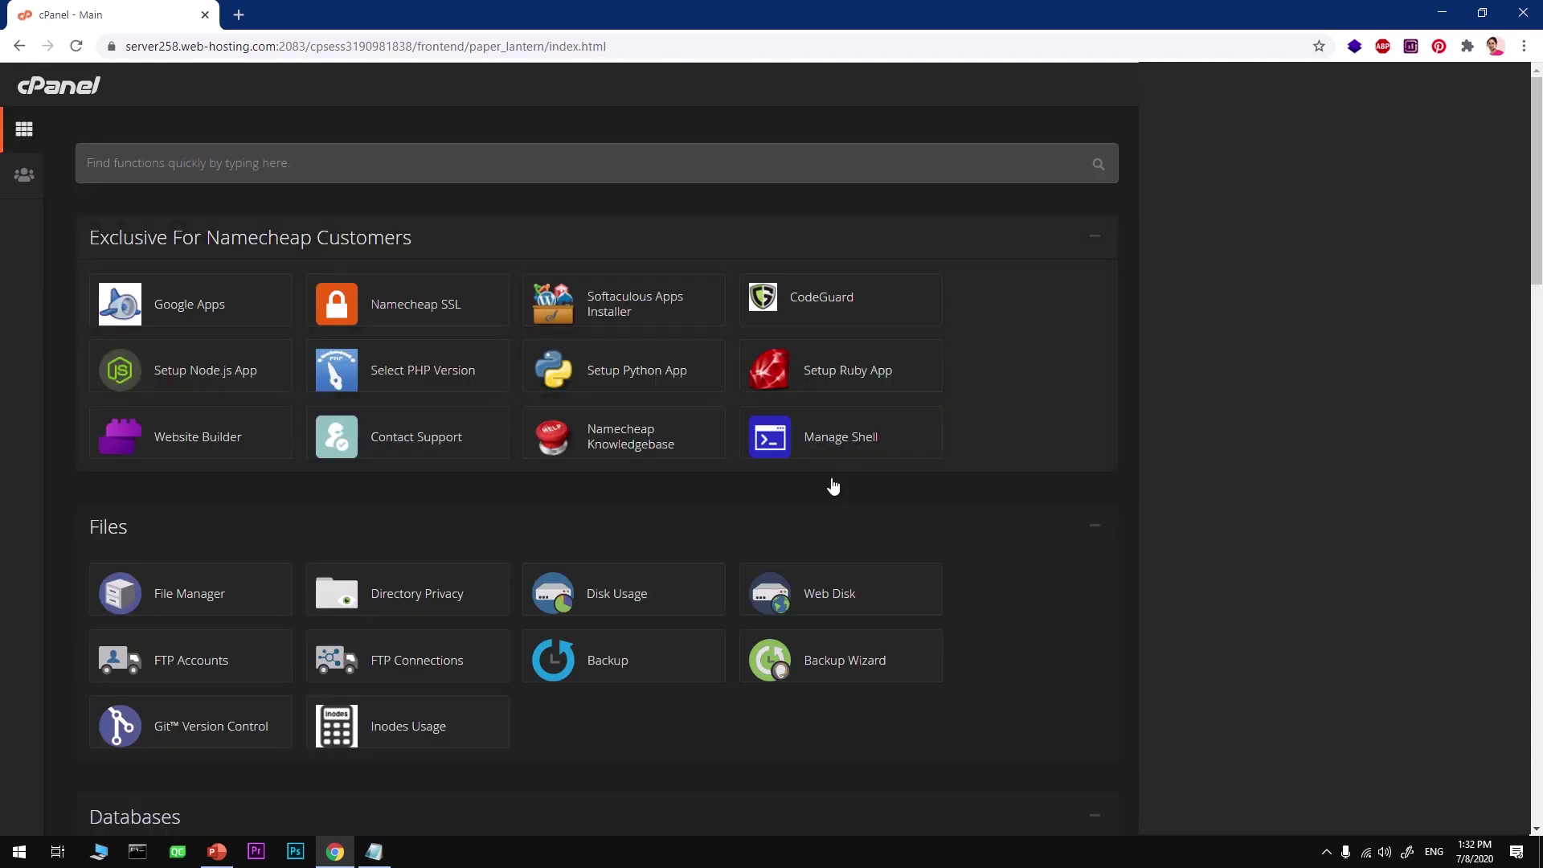
left_click(224, 167)
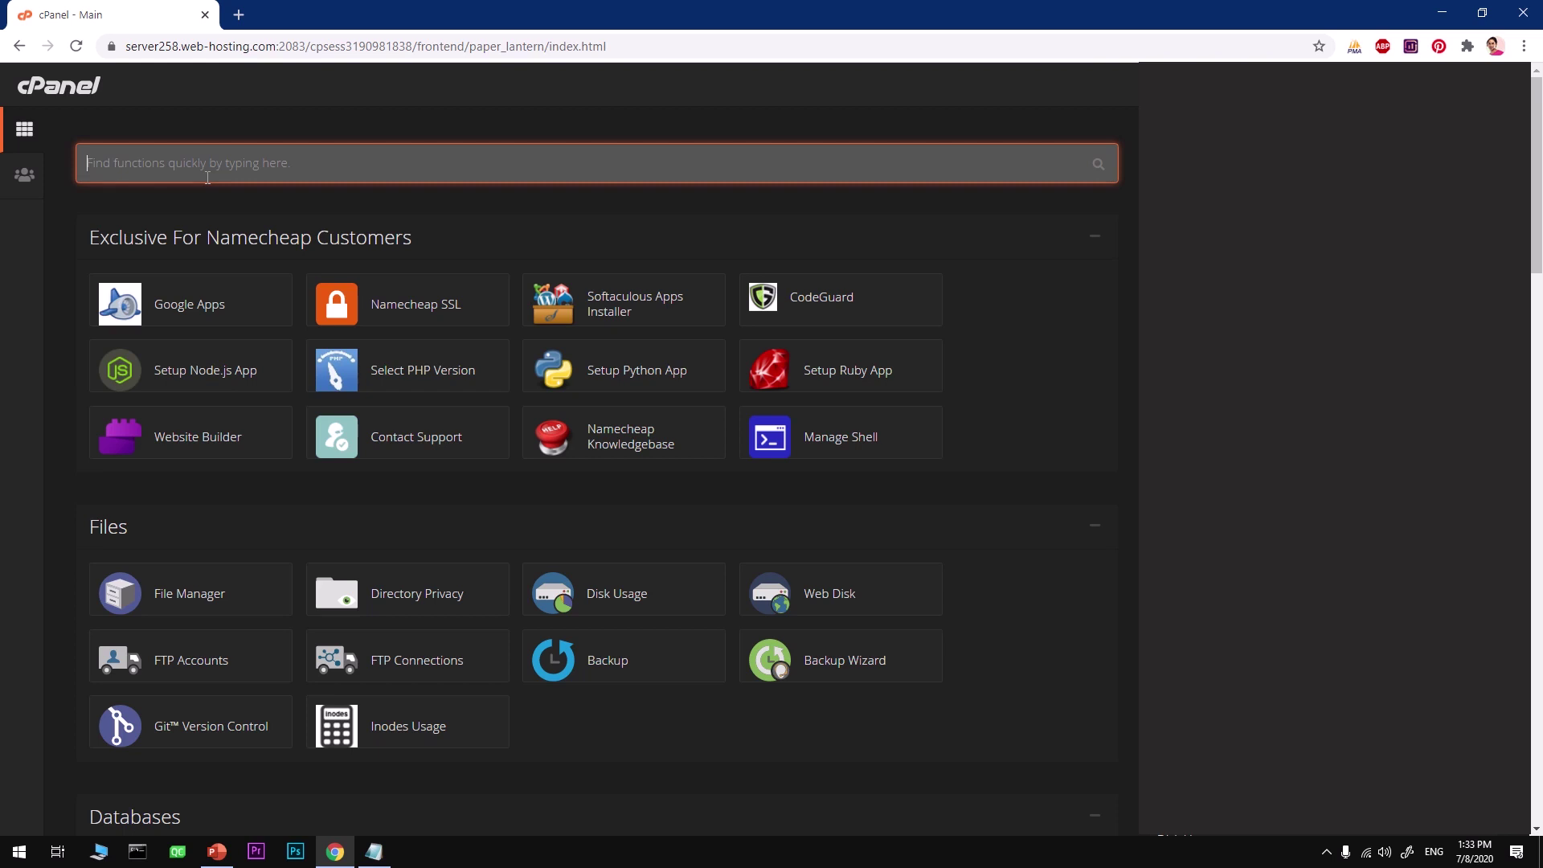
type("add")
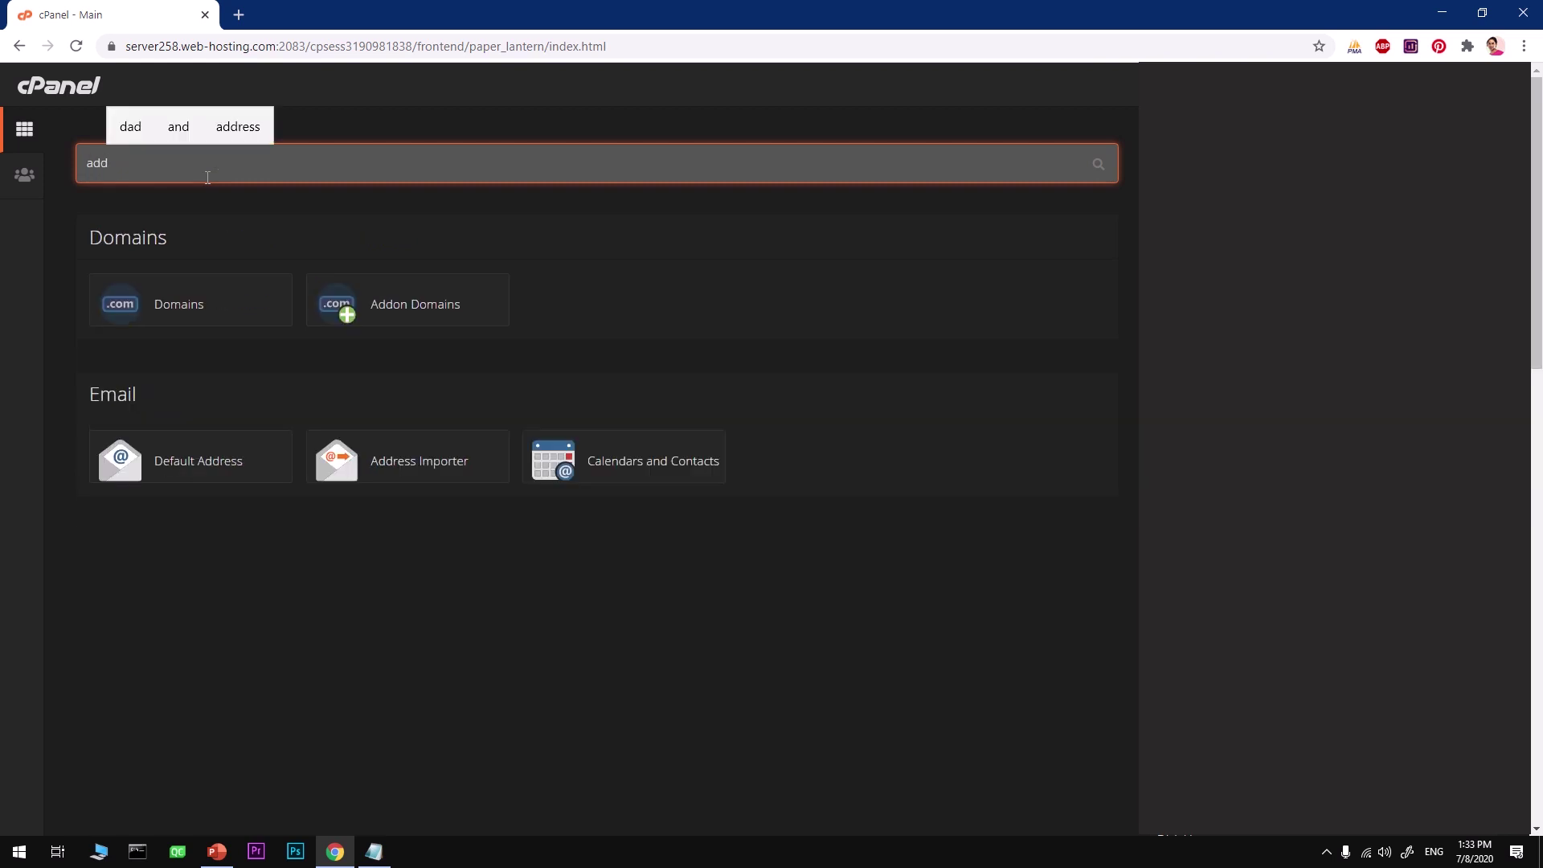
Add addon domain asdfas.com, letting subdomain asdfas and document root asdfas.com auto-fill
left_click(391, 312)
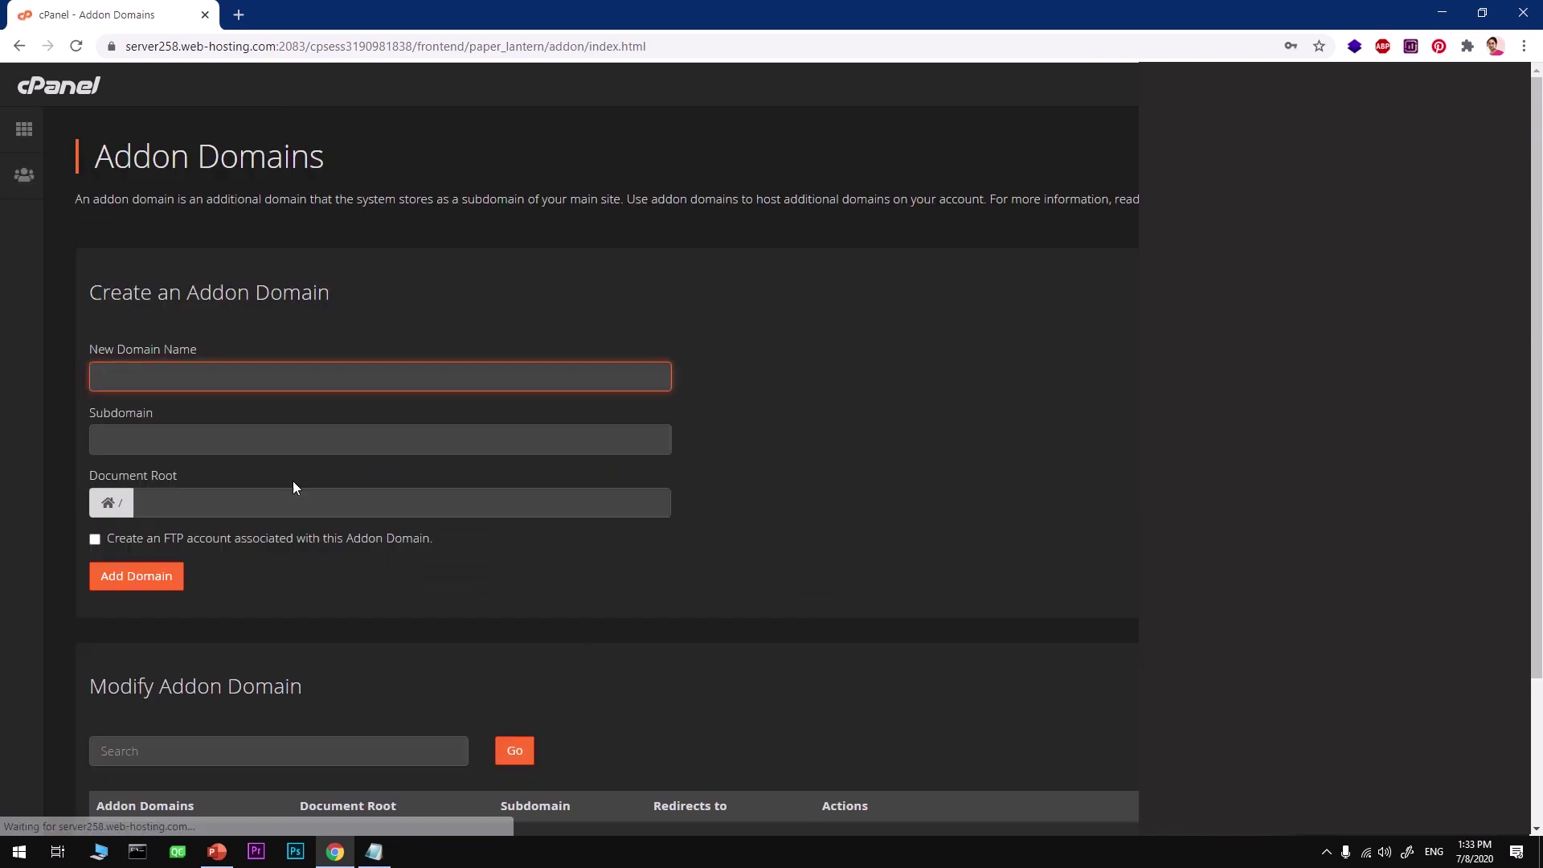
type("asdfas")
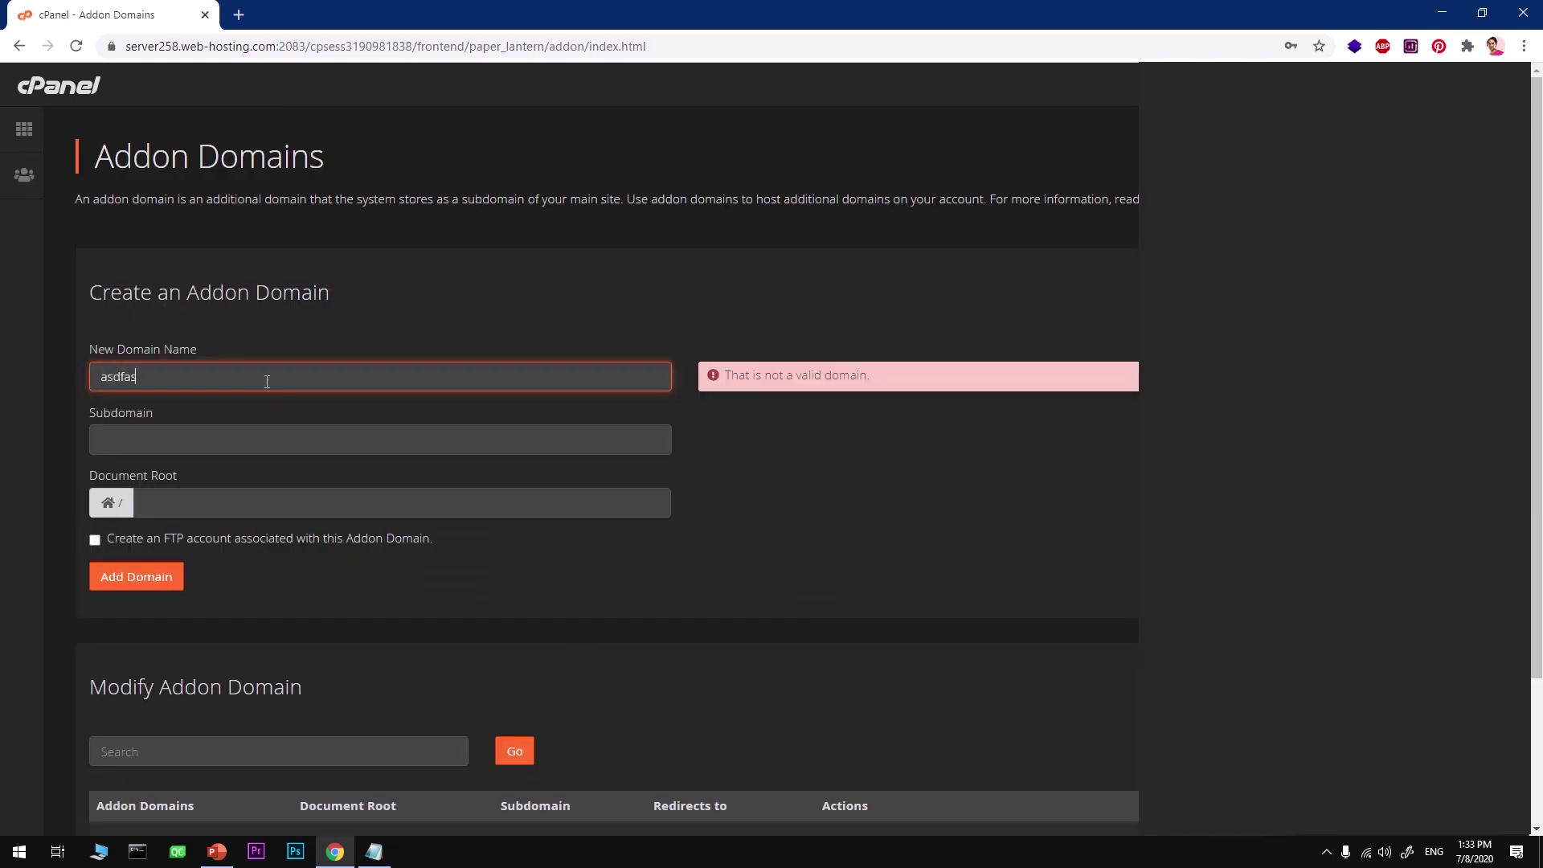
type(".com")
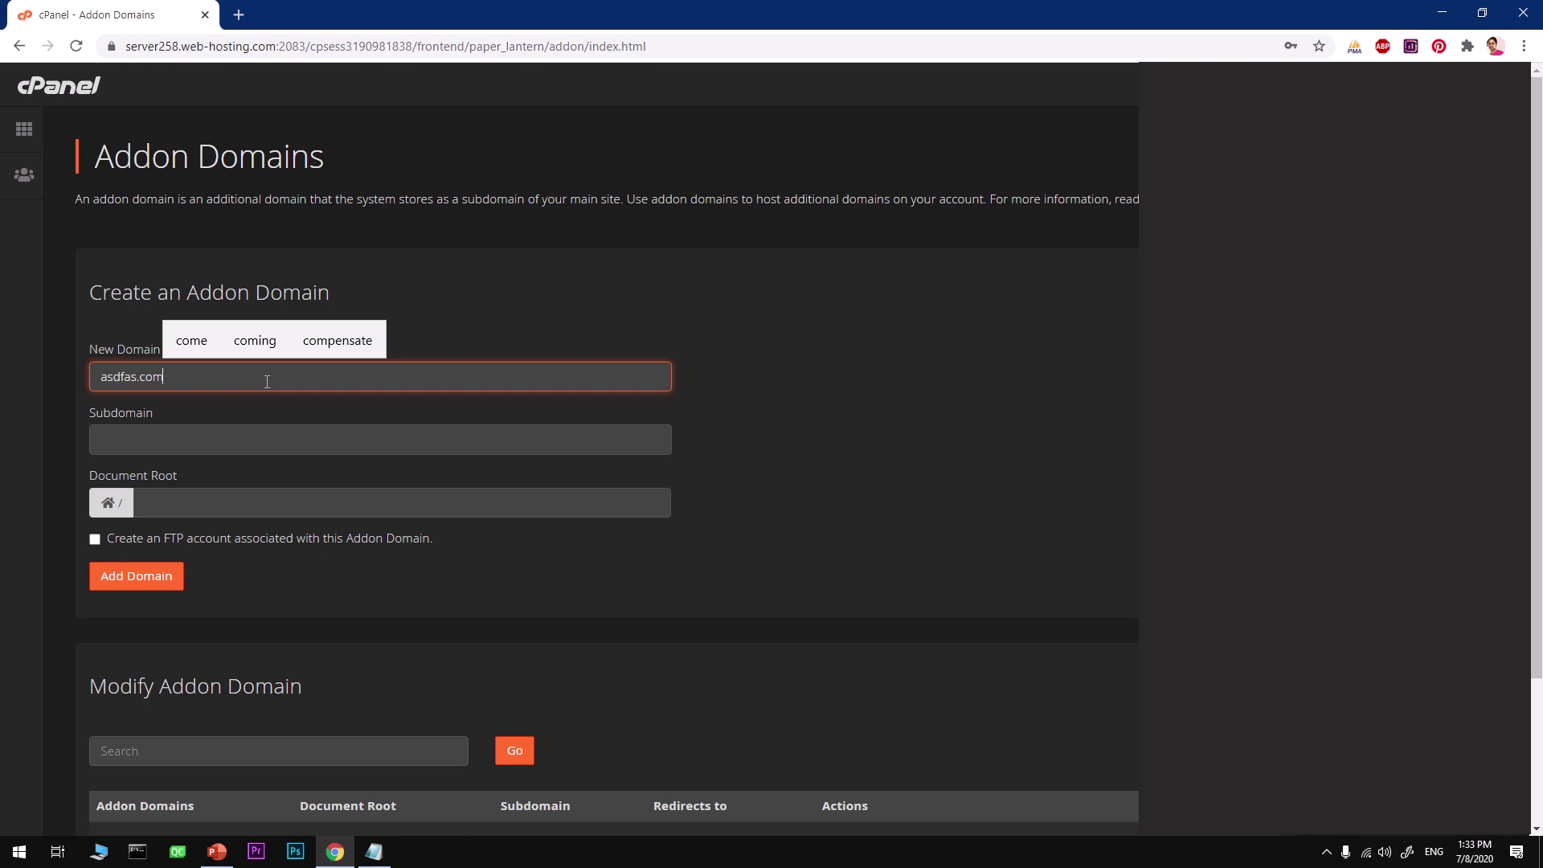
left_click(762, 421)
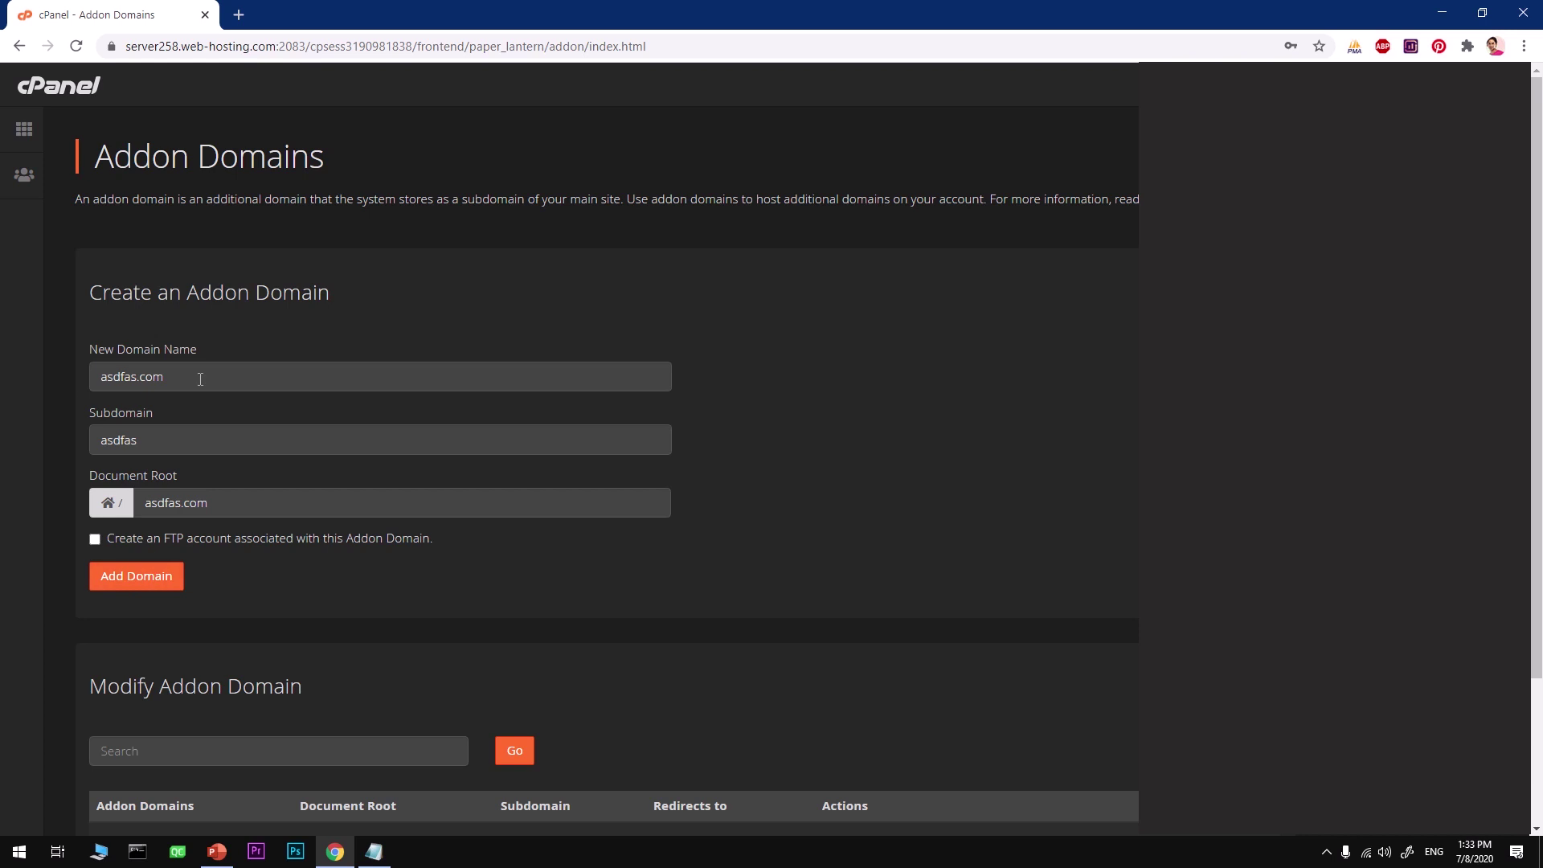
left_click(155, 589)
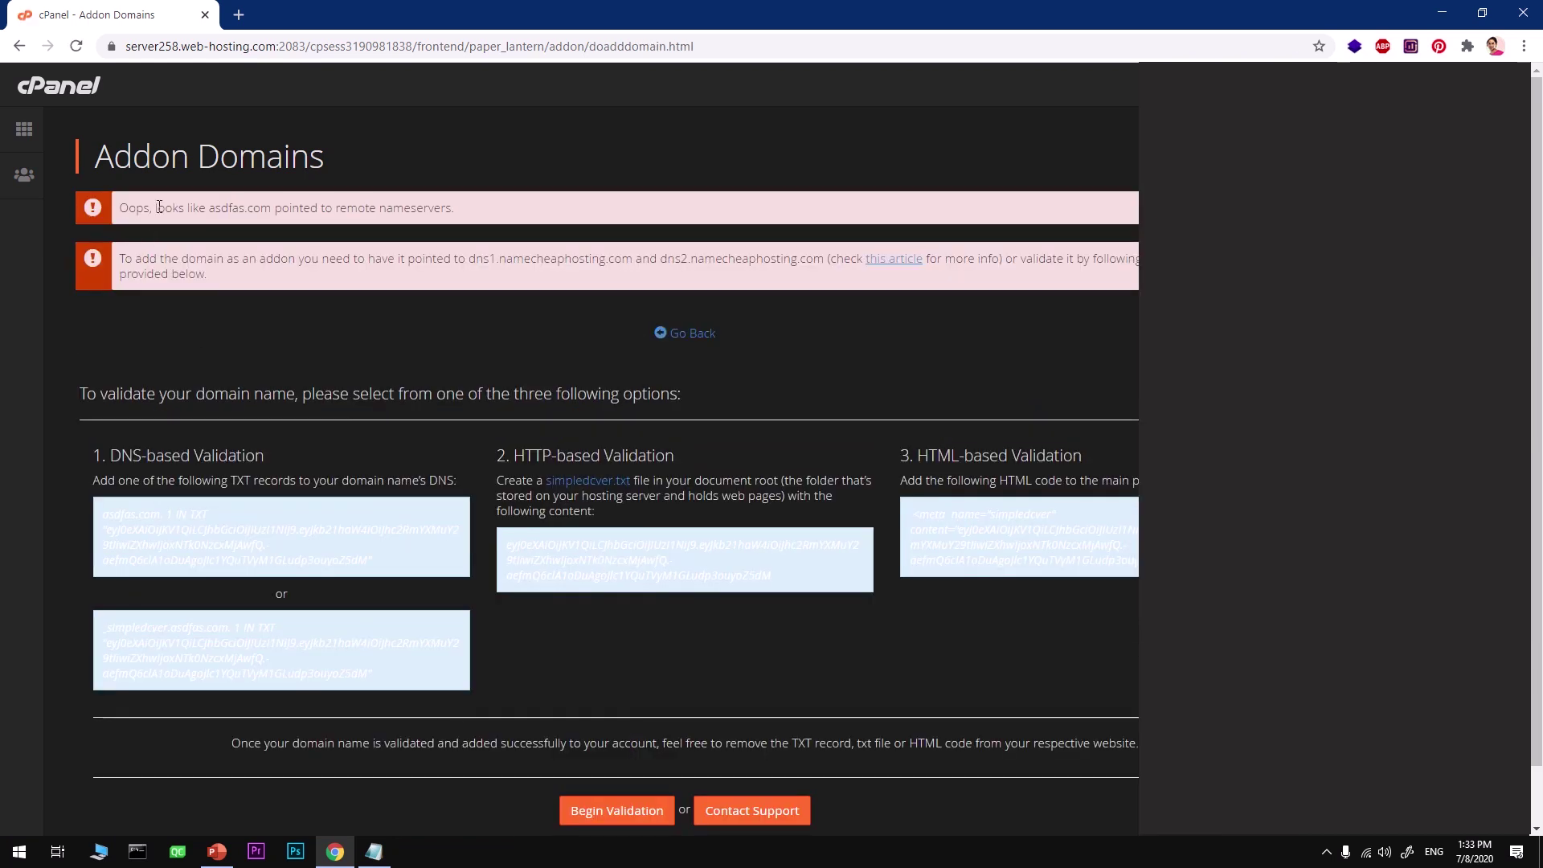
Select the TXT record token in the DNS-based Validation box and copy it
left_click_drag(159, 207, 501, 223)
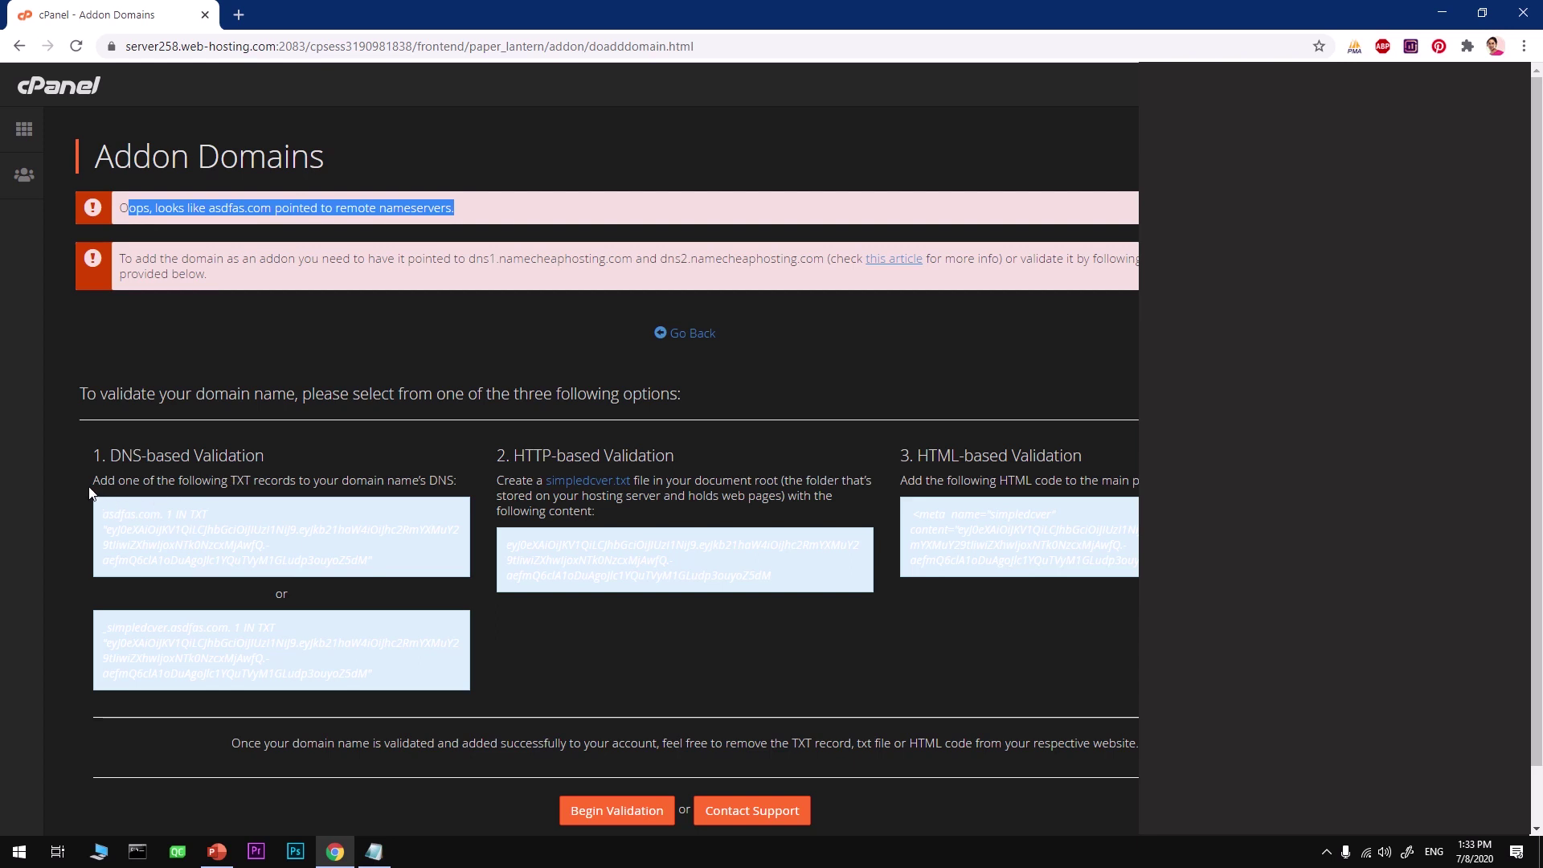
left_click_drag(90, 492, 234, 488)
left_click(245, 482)
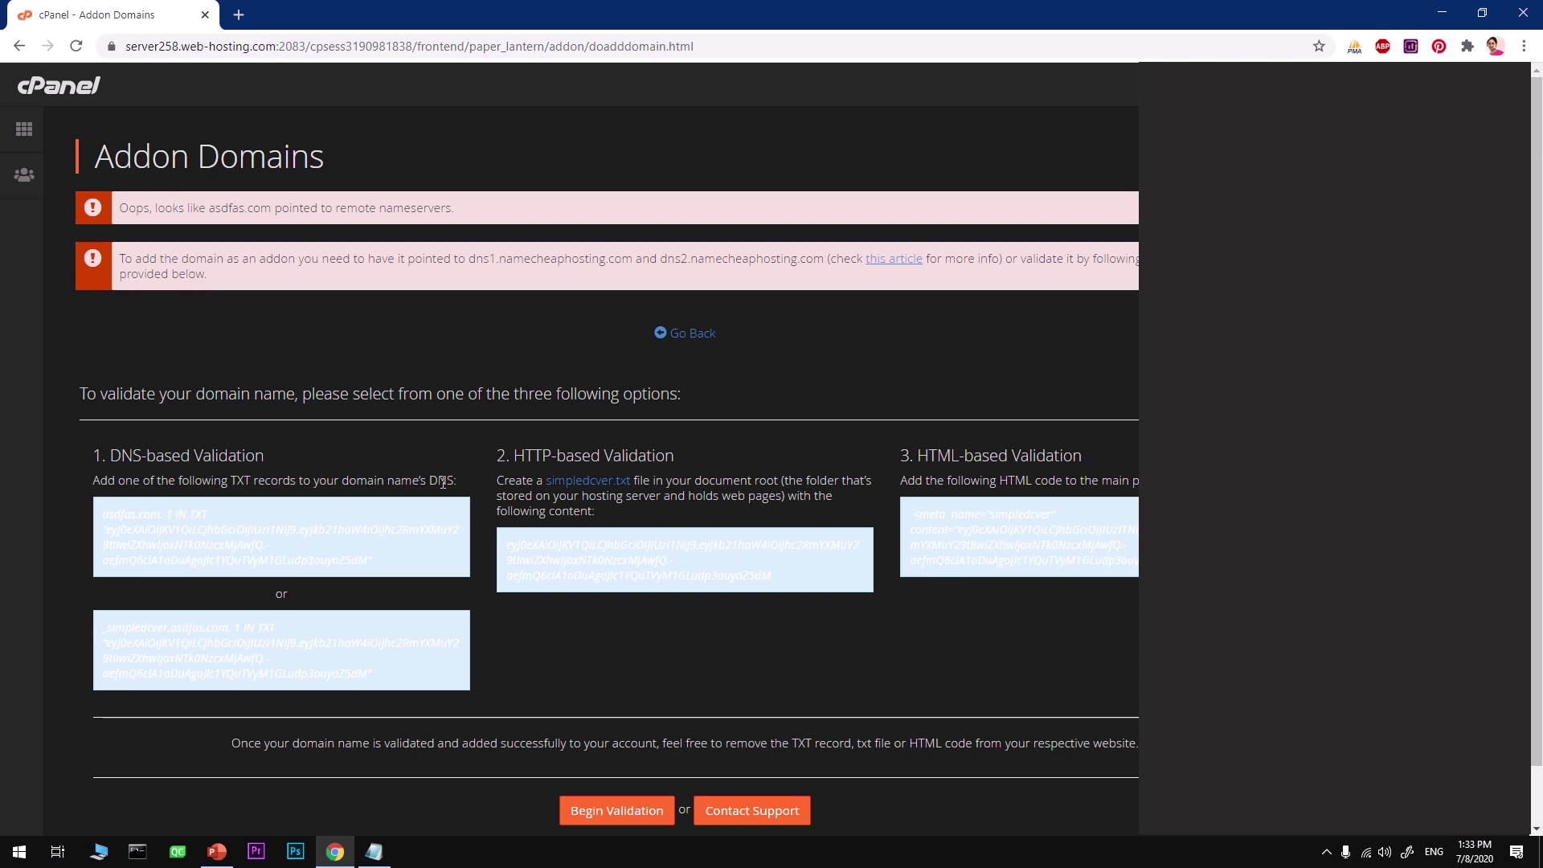
left_click_drag(440, 483, 425, 482)
left_click_drag(367, 560, 108, 532)
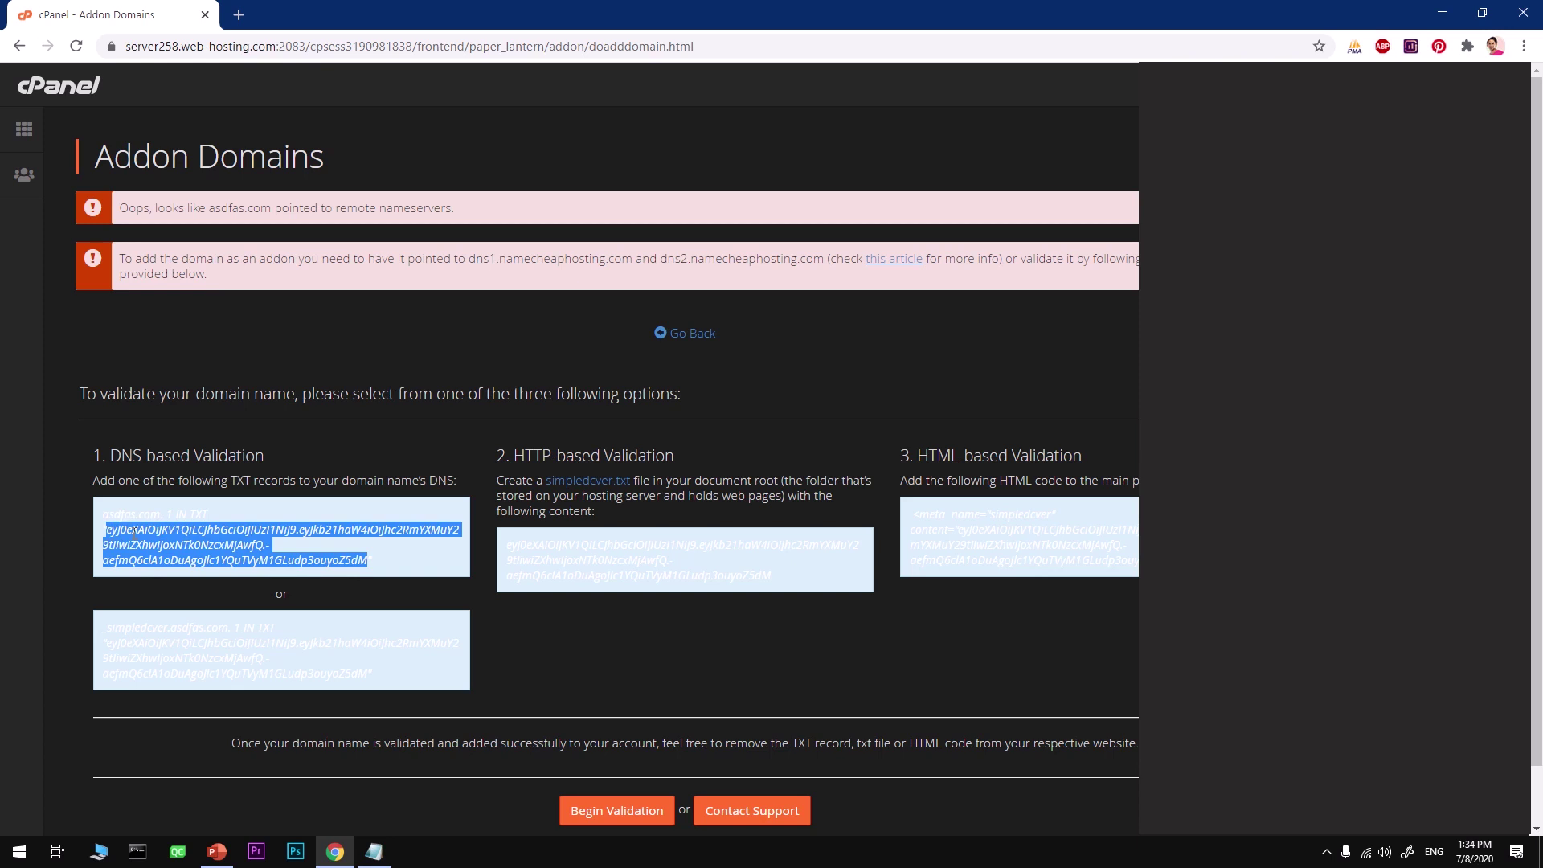
right_click(135, 531)
left_click(172, 542)
Return to the cPanel home dashboard and bring up the Softaculous Apps Installer link menu
left_click(9, 139)
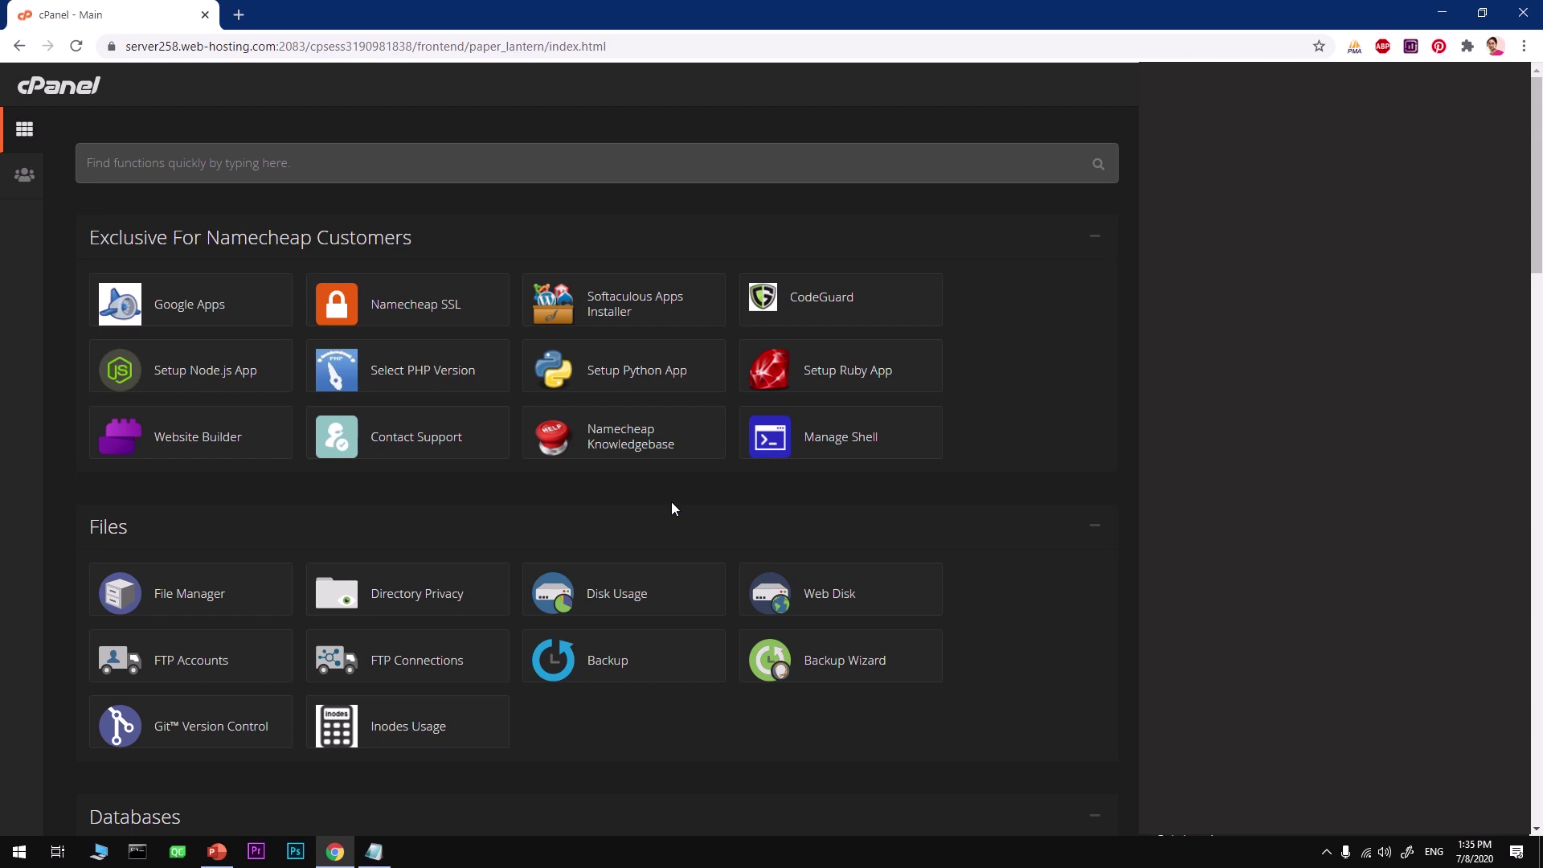
right_click(624, 312)
Open Softaculous in a new tab and browse to its Frameworks category, listing Laravel
left_click(648, 319)
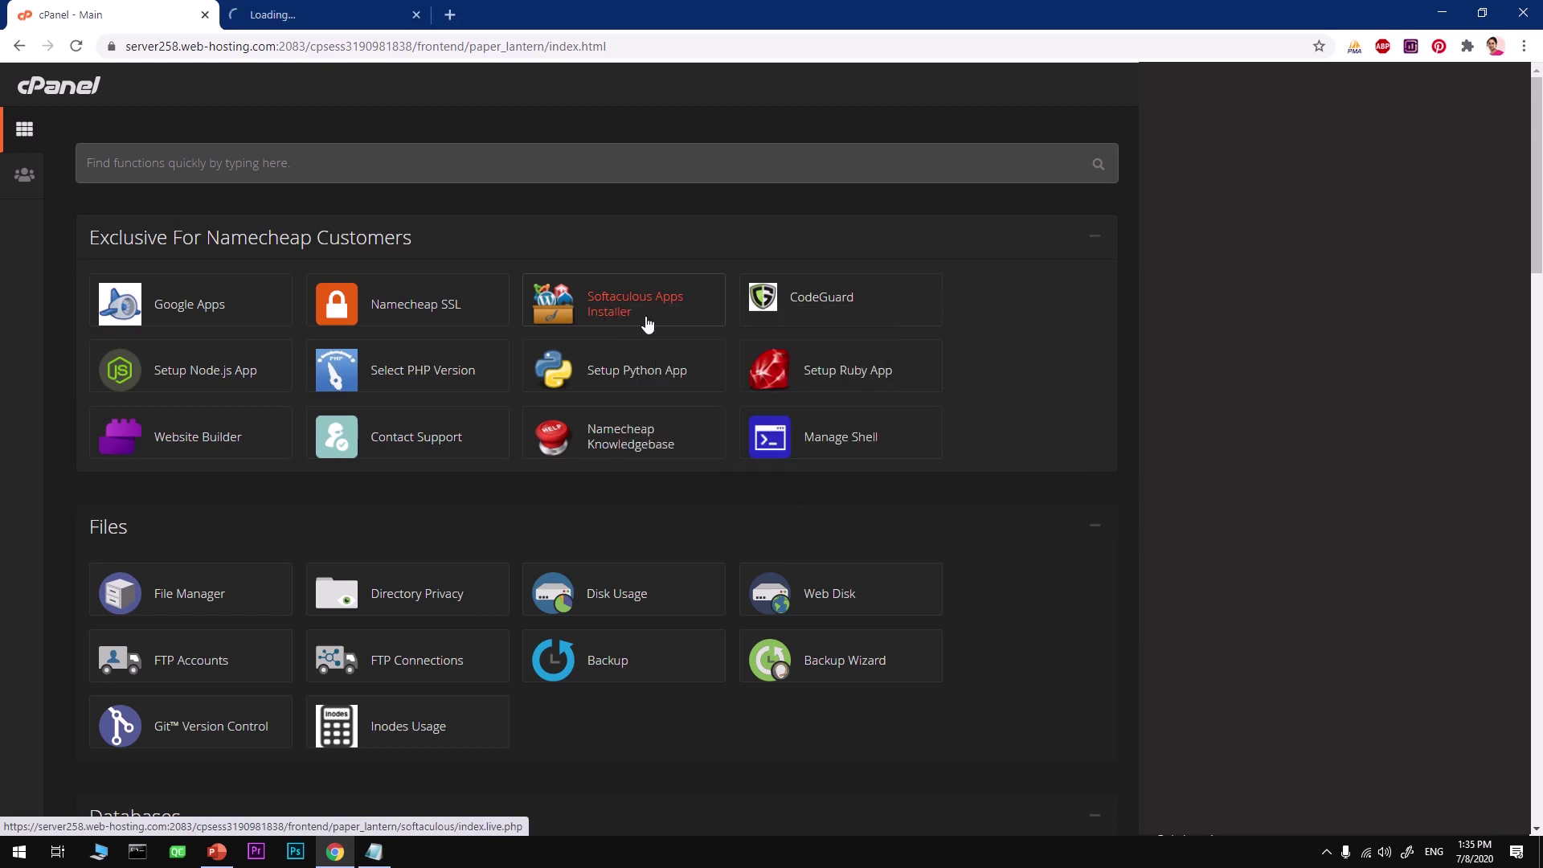
scroll(595, 484, "down", 12)
scroll(596, 486, "down", 14)
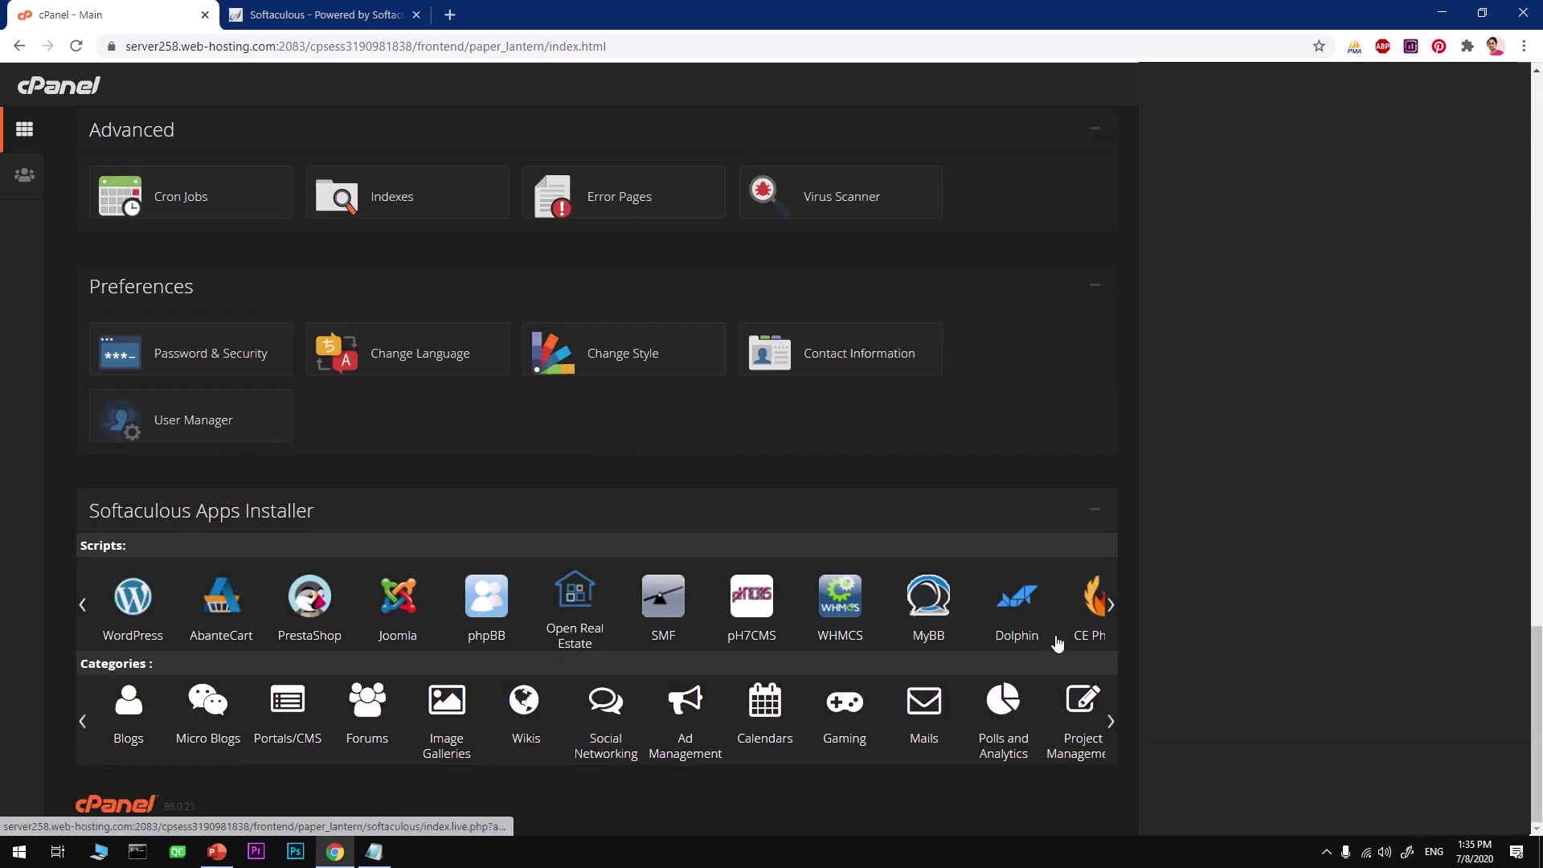
left_click(1114, 606)
left_click(1114, 606)
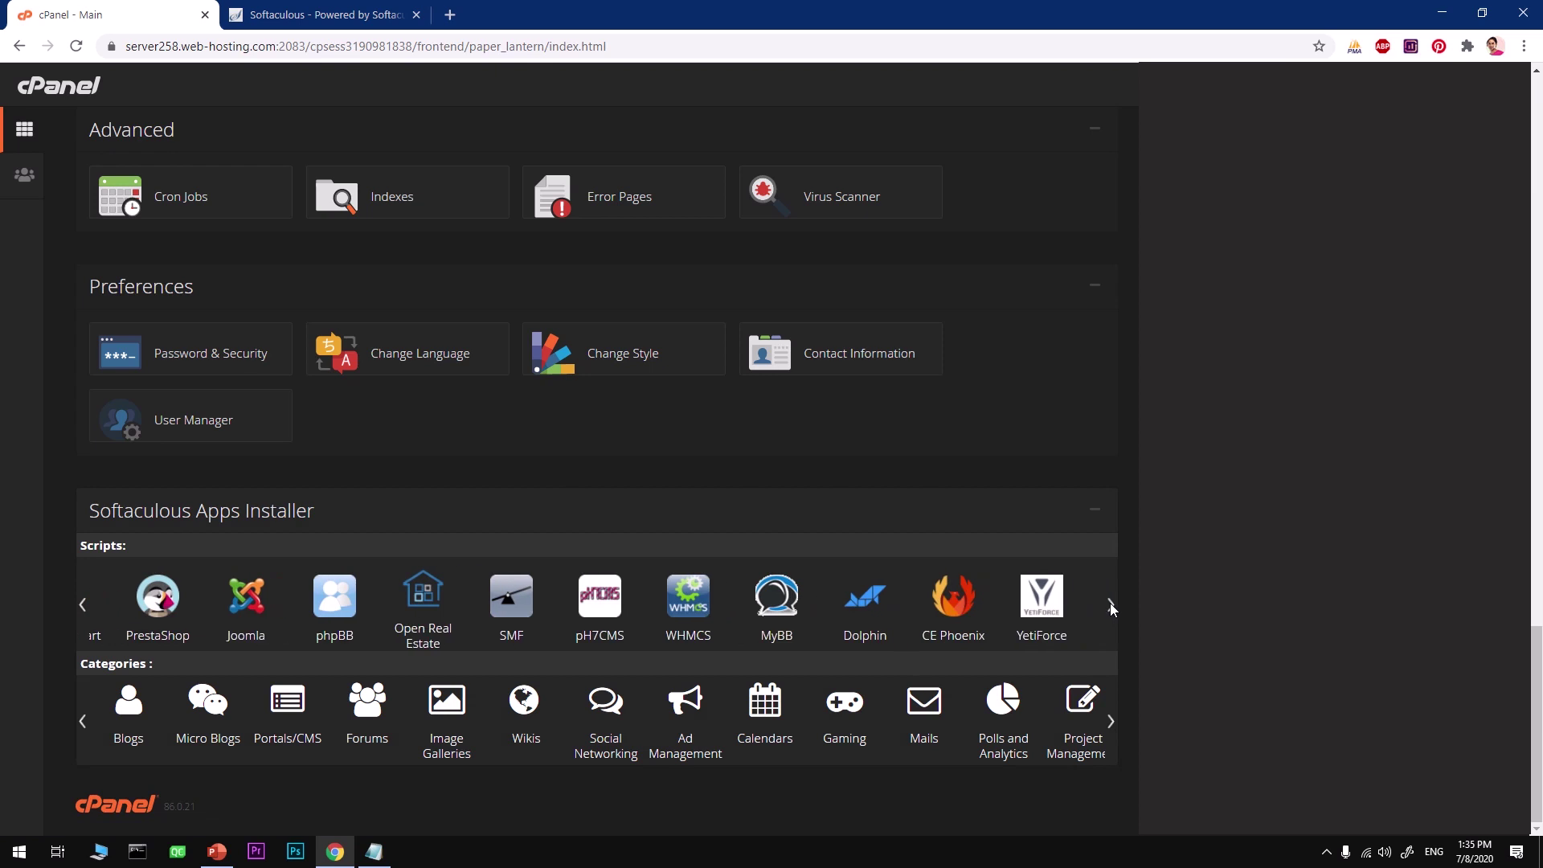
left_click(1111, 603)
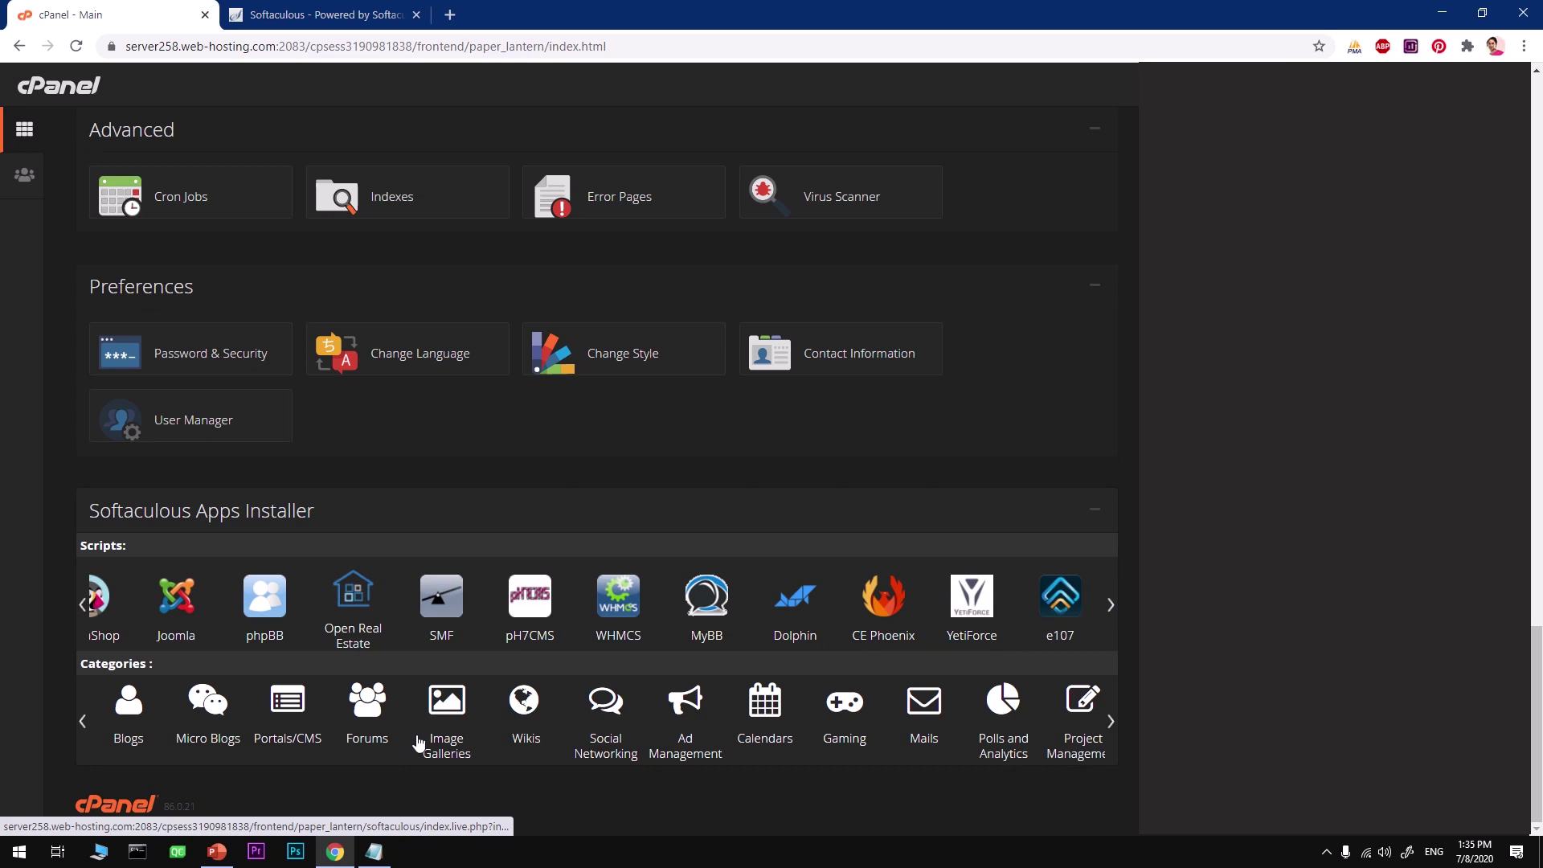
left_click(1111, 721)
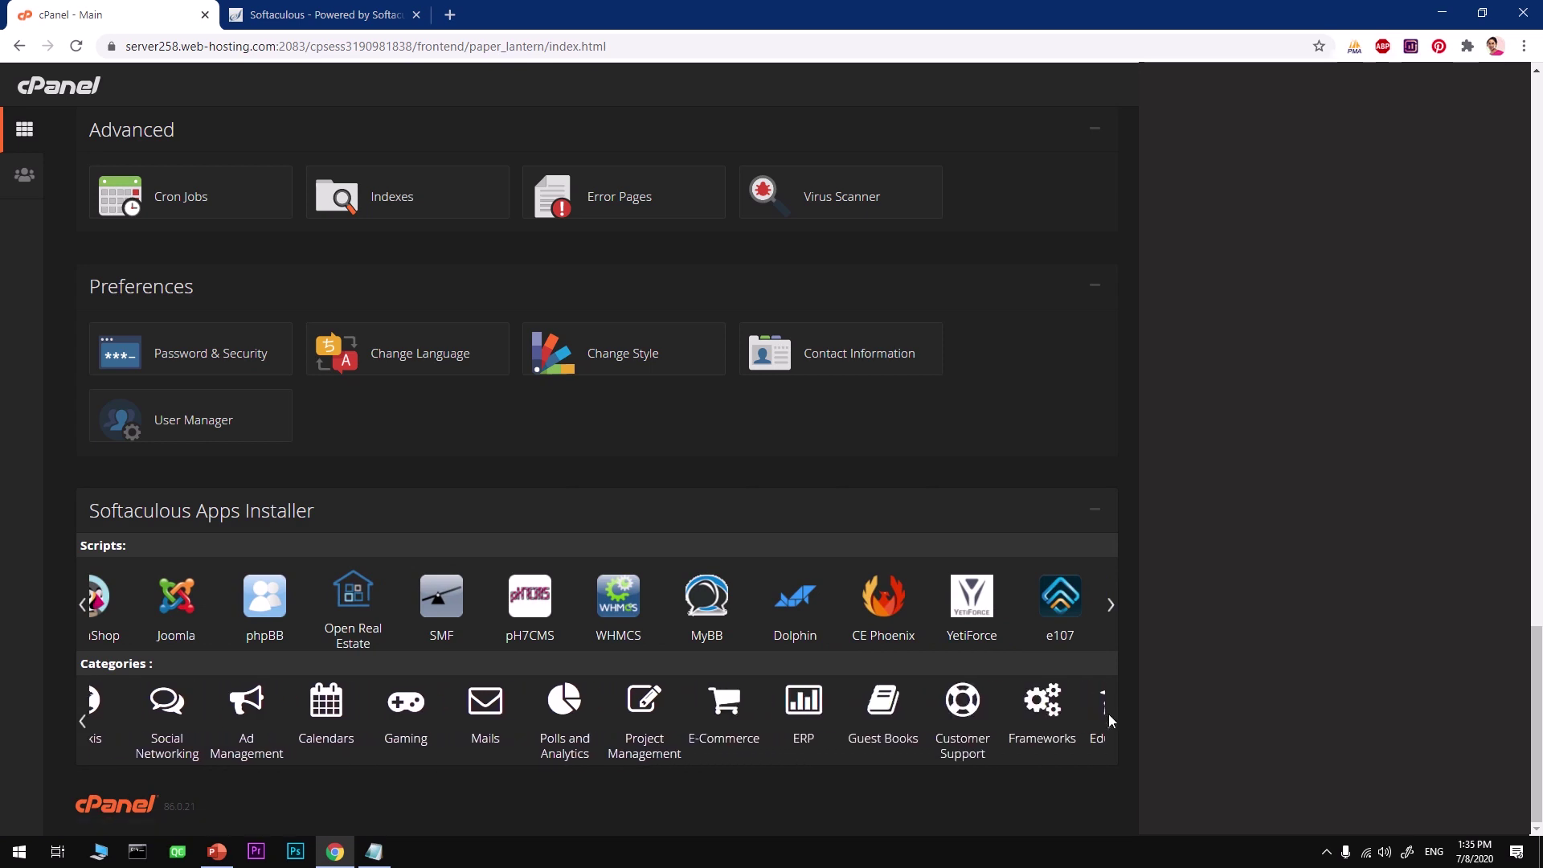
left_click(959, 747)
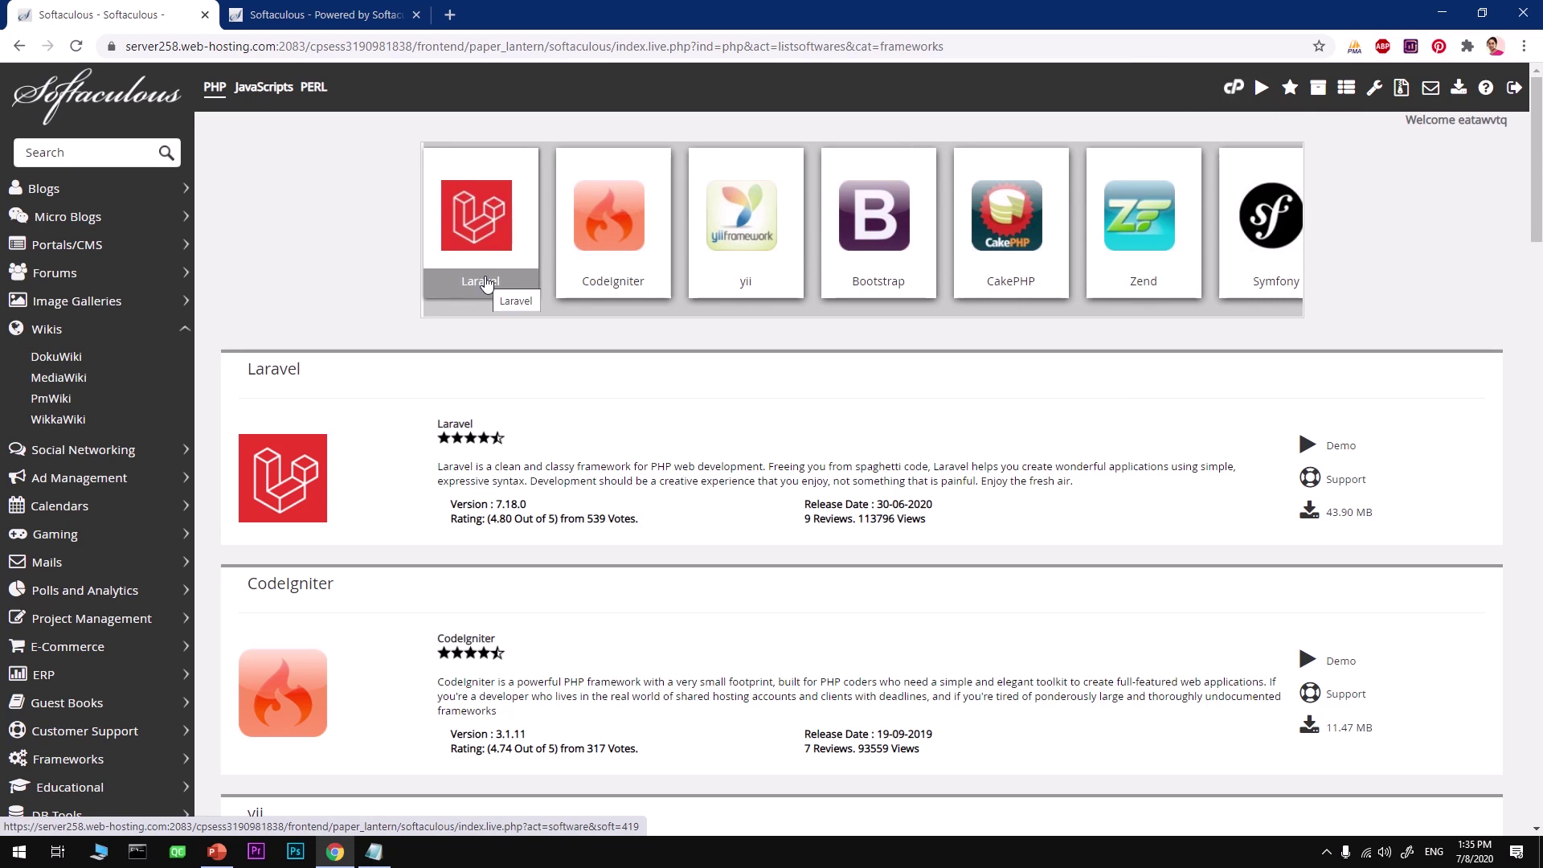
Open the Laravel 7.18.0 overview in Softaculous and close the duplicate first tab
left_click(486, 283)
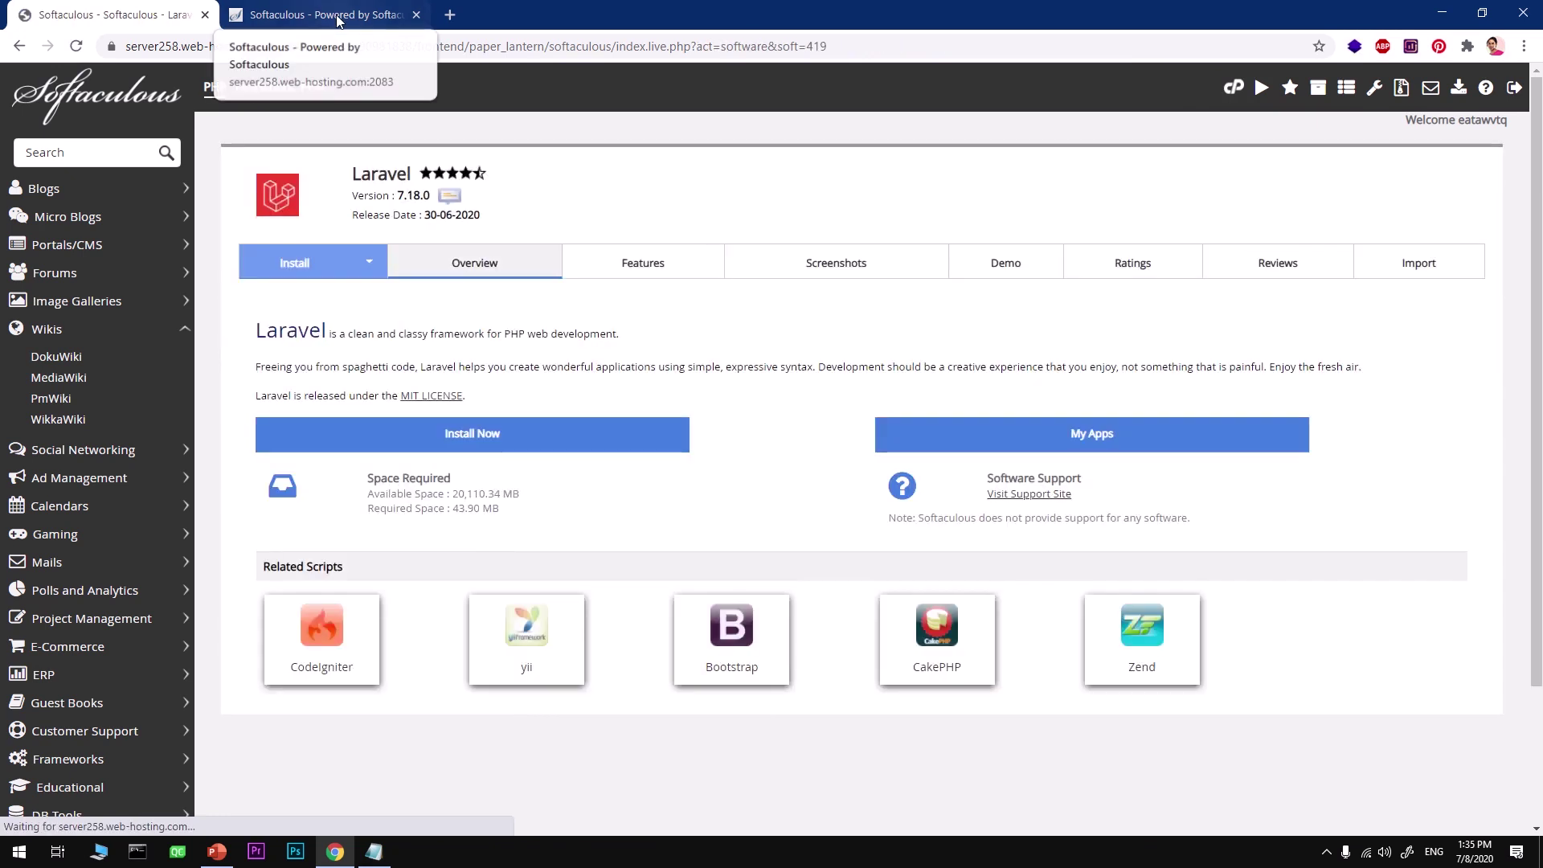
left_click(338, 20)
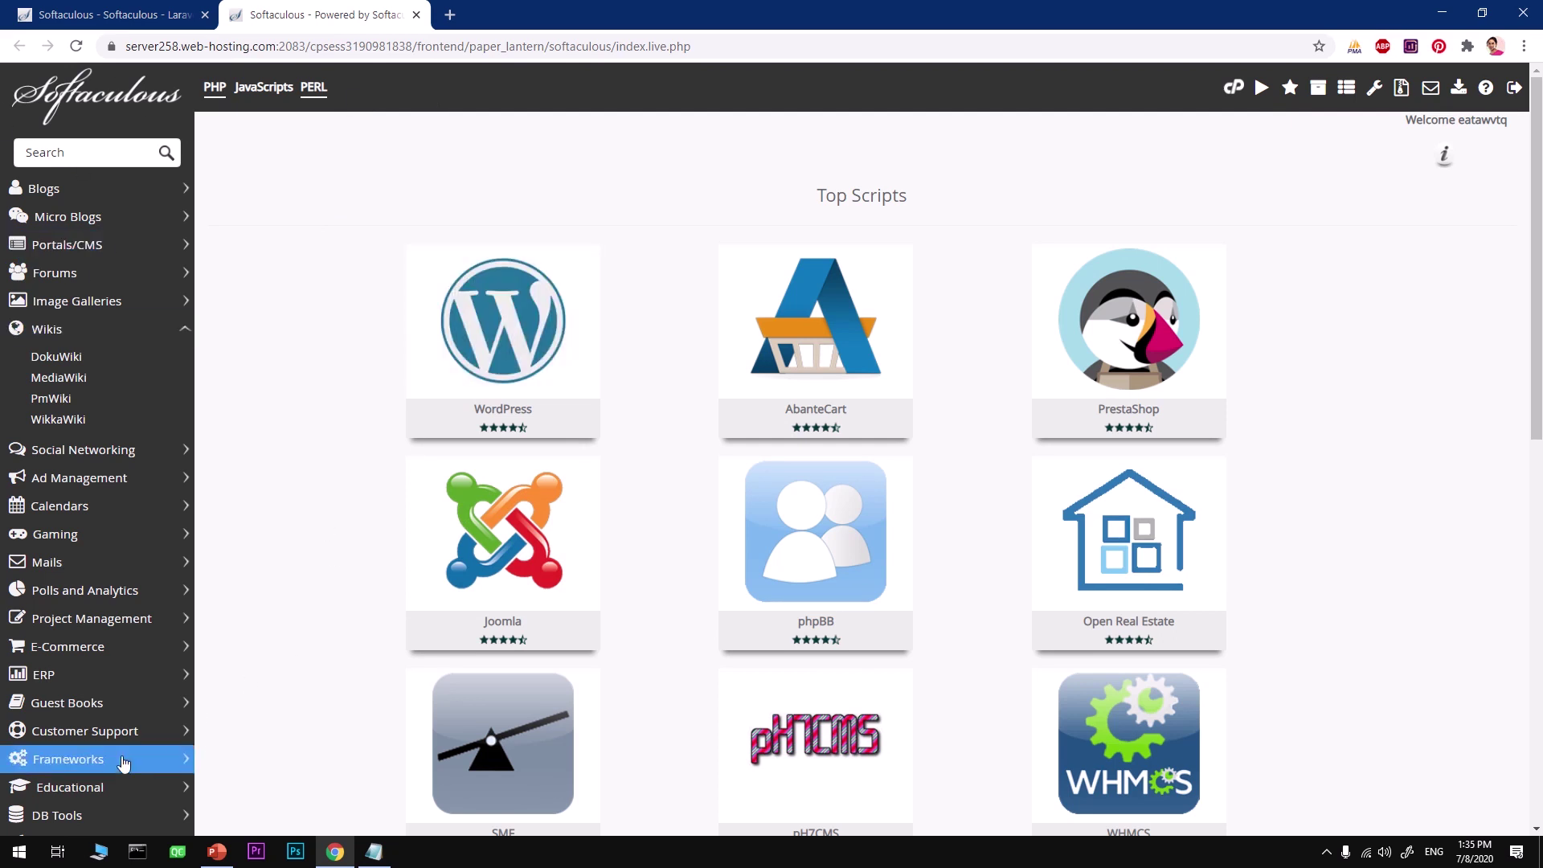
scroll(122, 754, "down", 5)
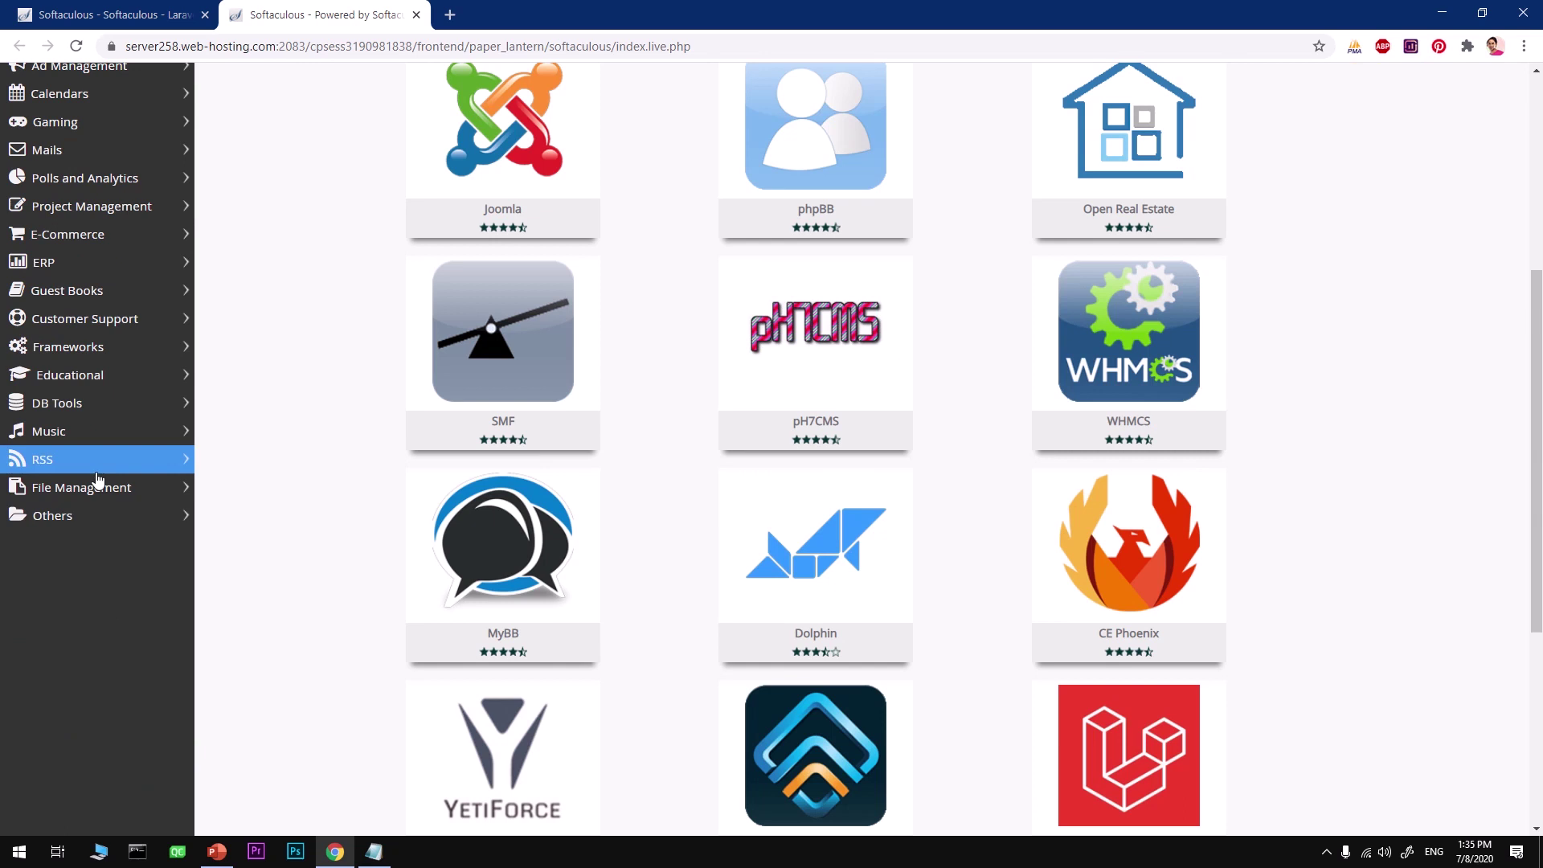
left_click(87, 350)
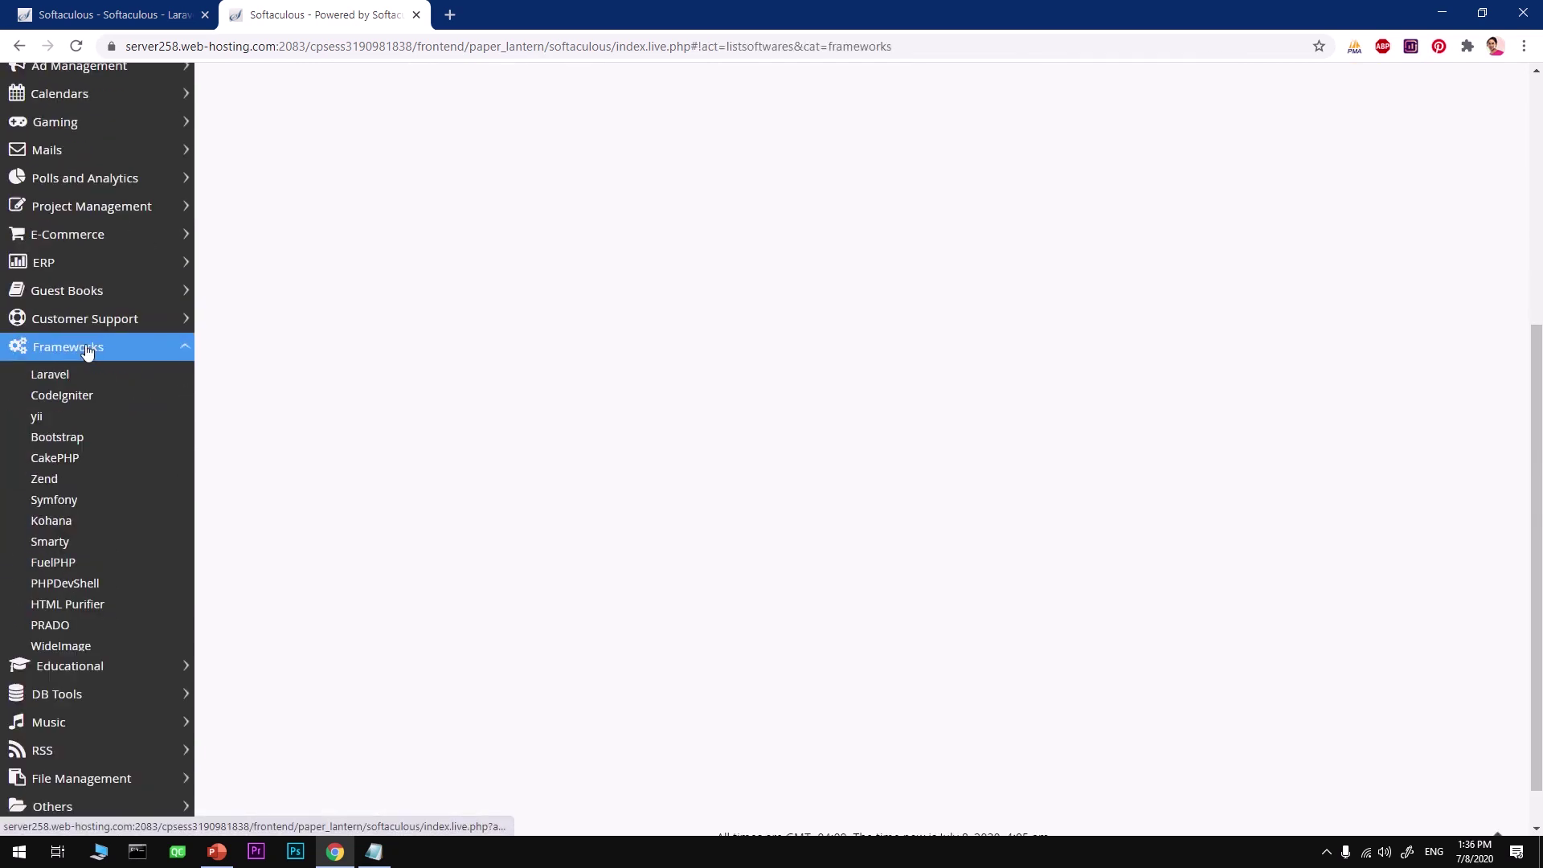
left_click(87, 382)
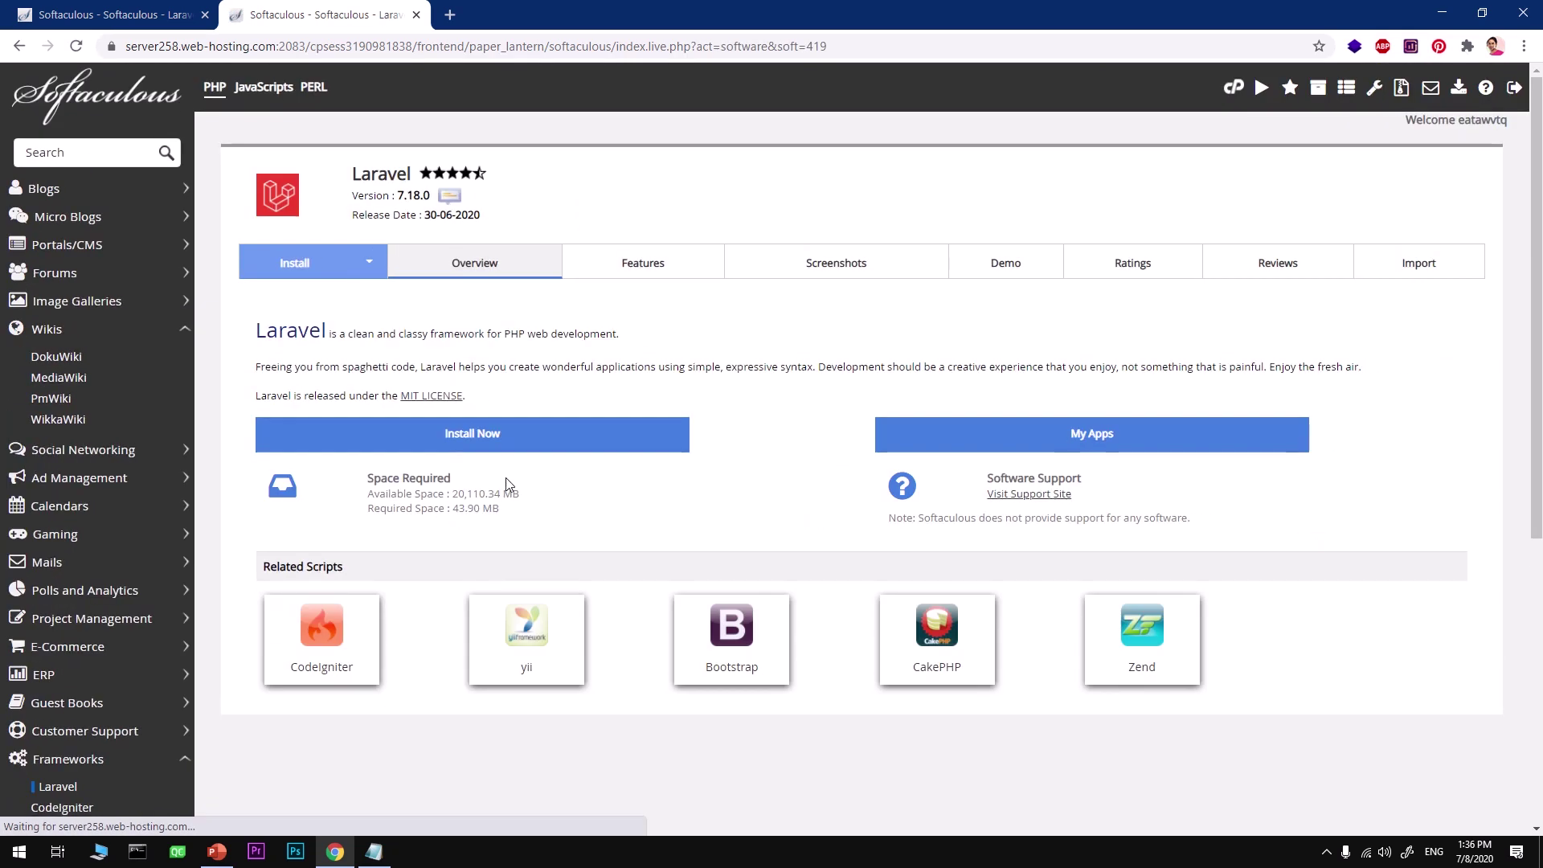
left_click(145, 17)
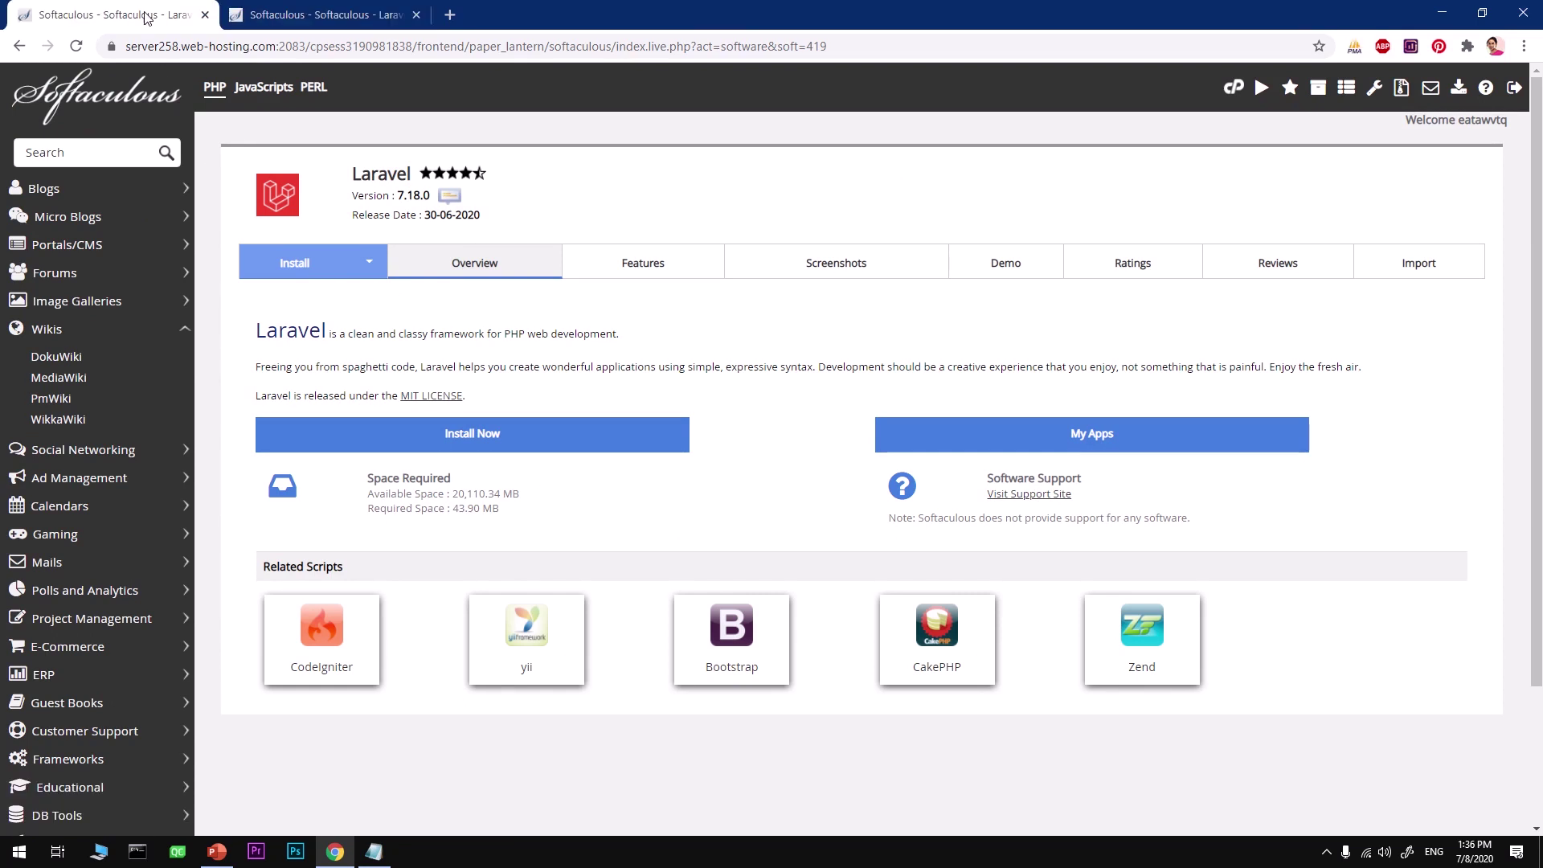
left_click(206, 15)
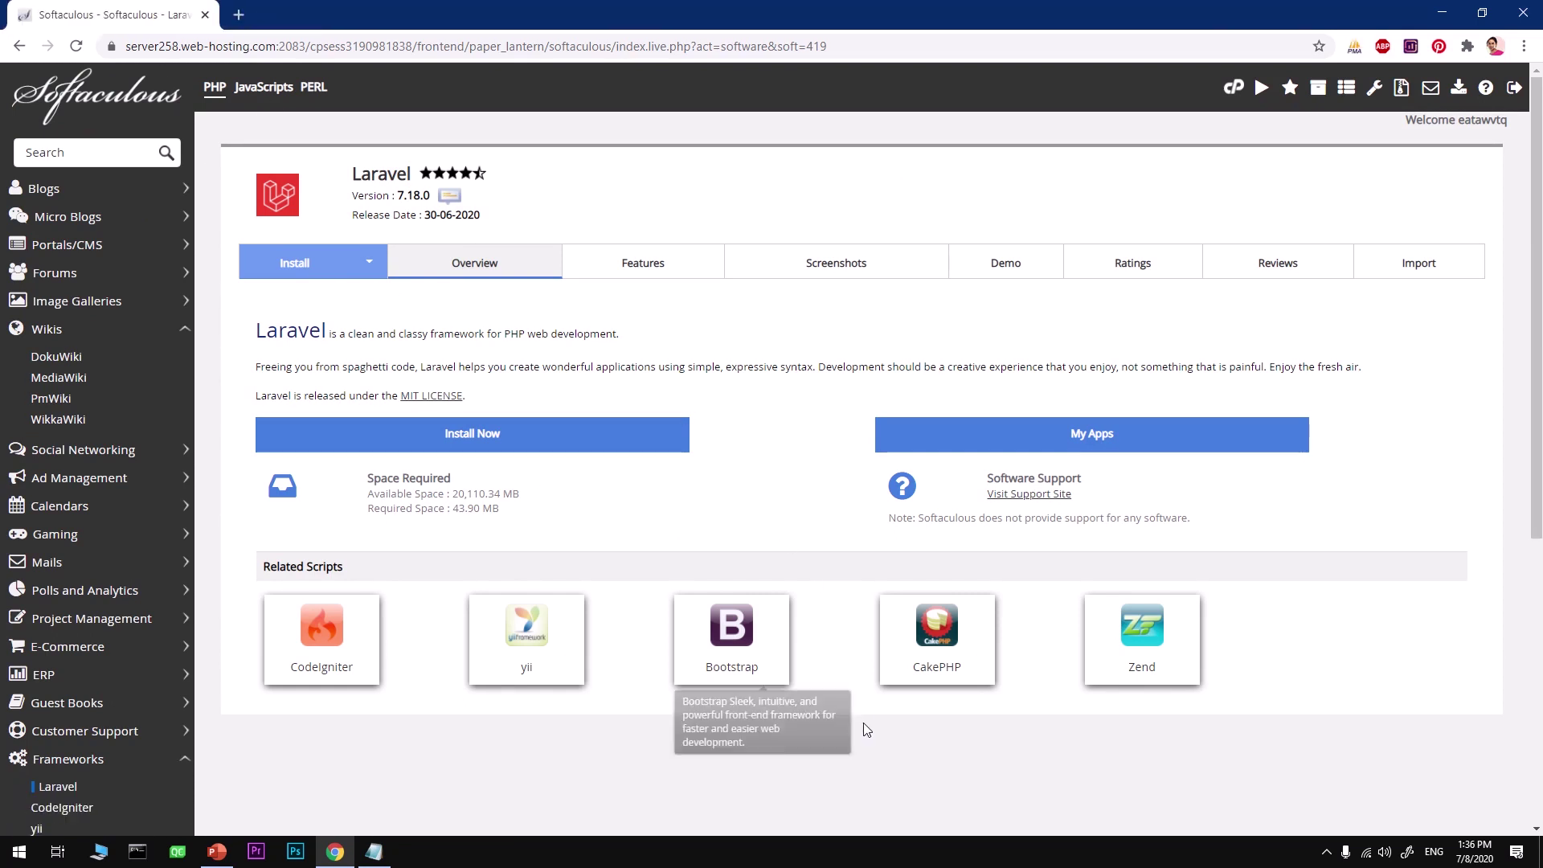
left_click(489, 438)
left_click(807, 417)
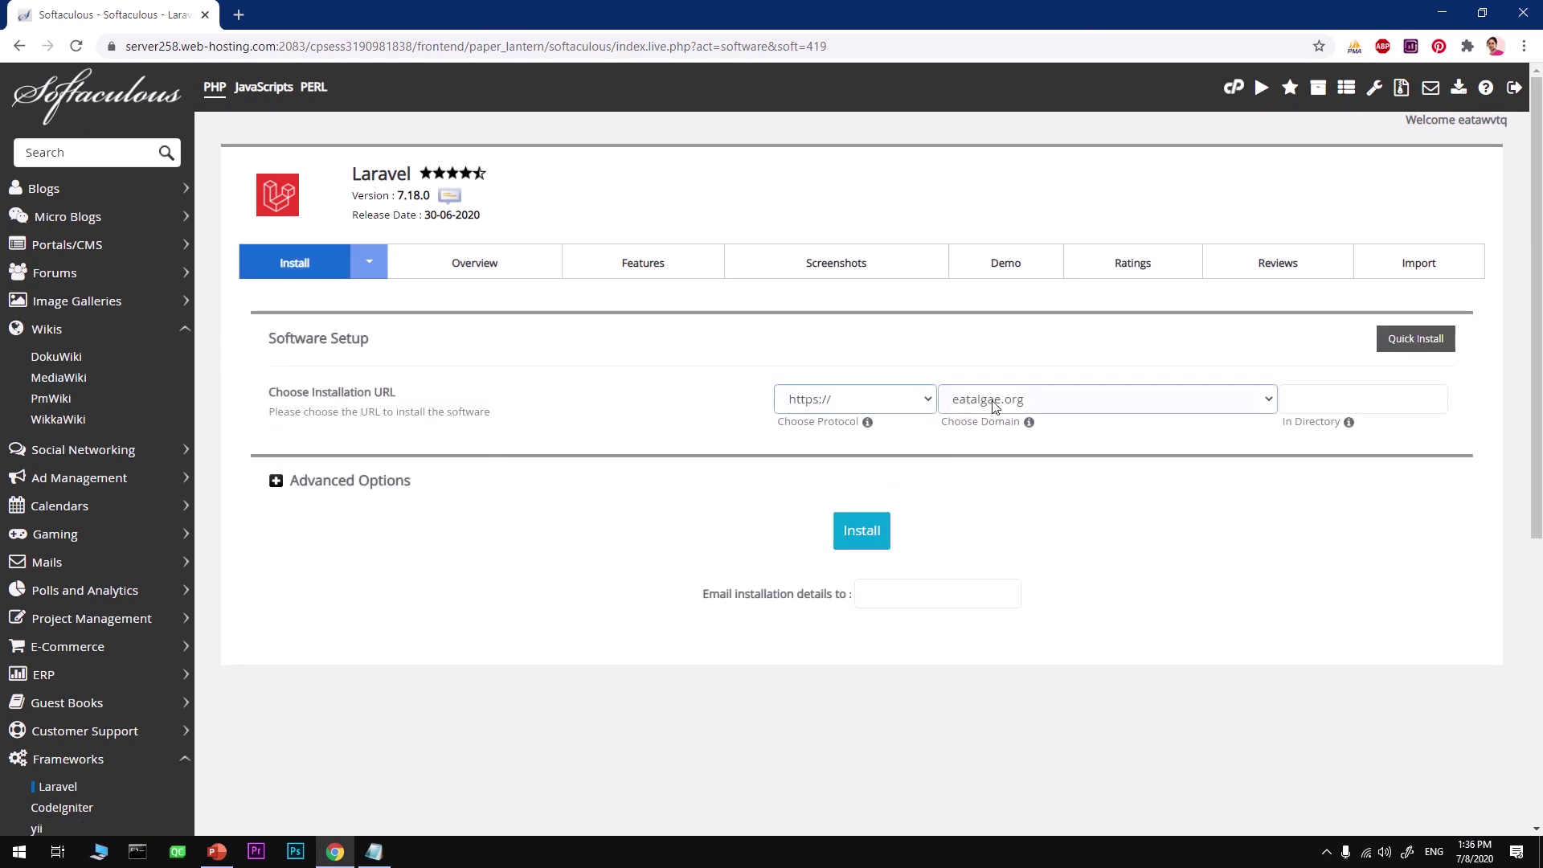
left_click(1000, 407)
left_click(1001, 440)
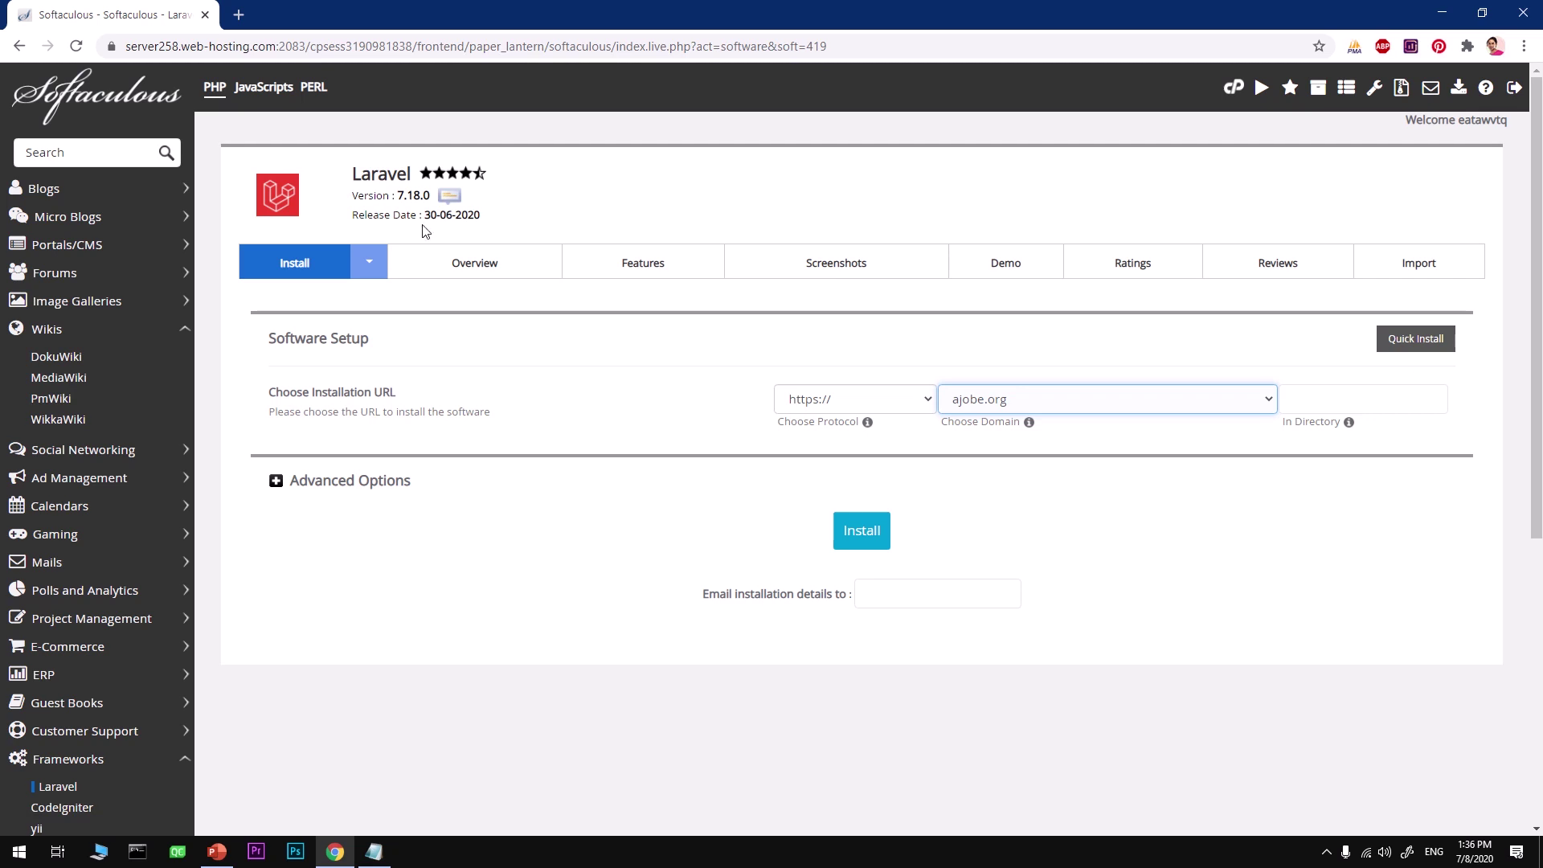
left_click_drag(489, 216, 421, 215)
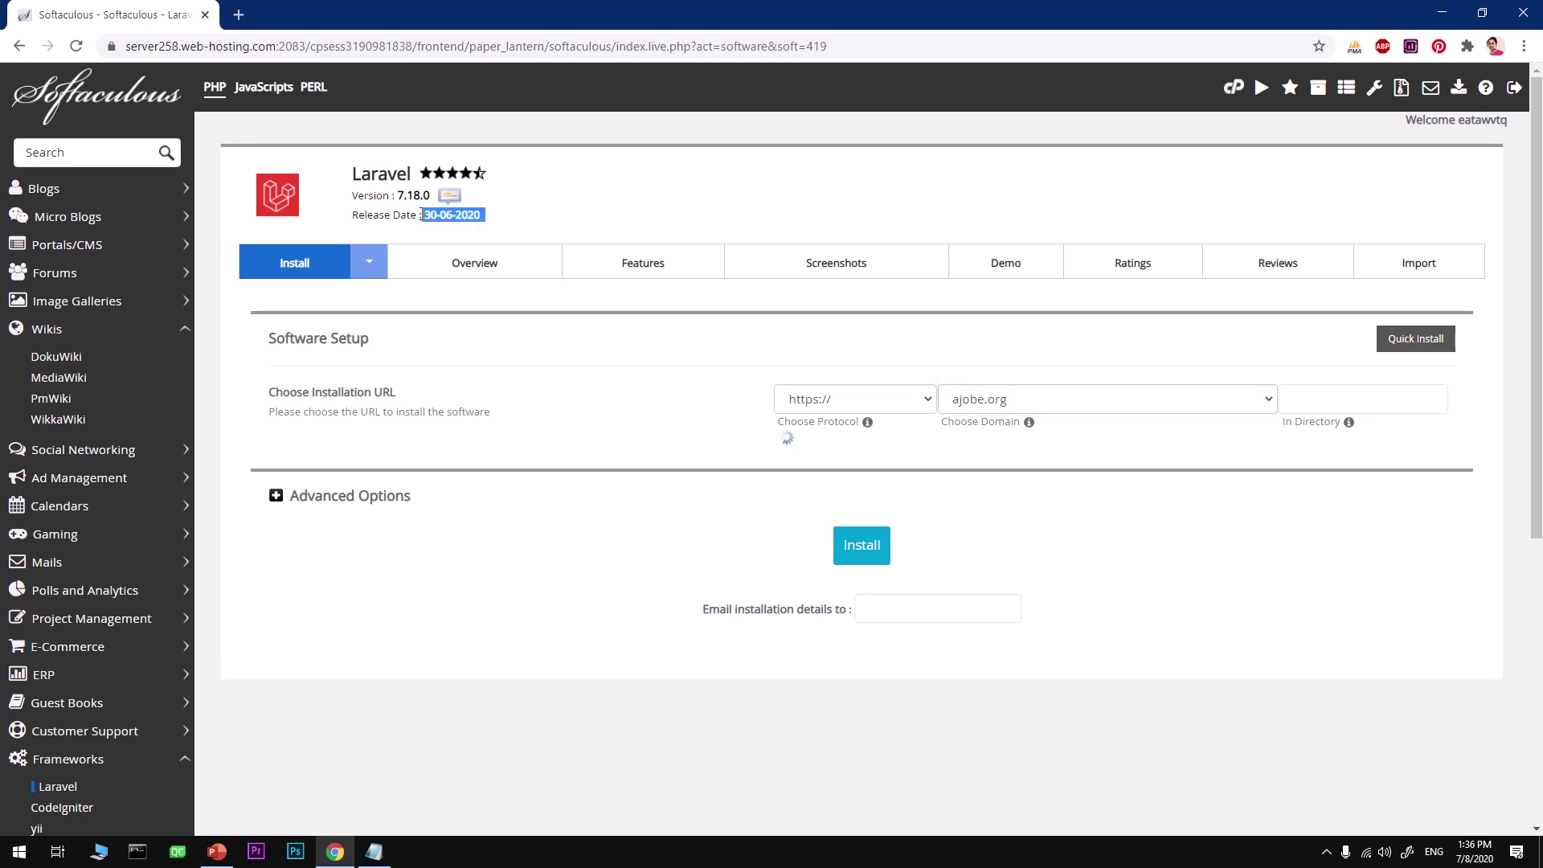
left_click(543, 228)
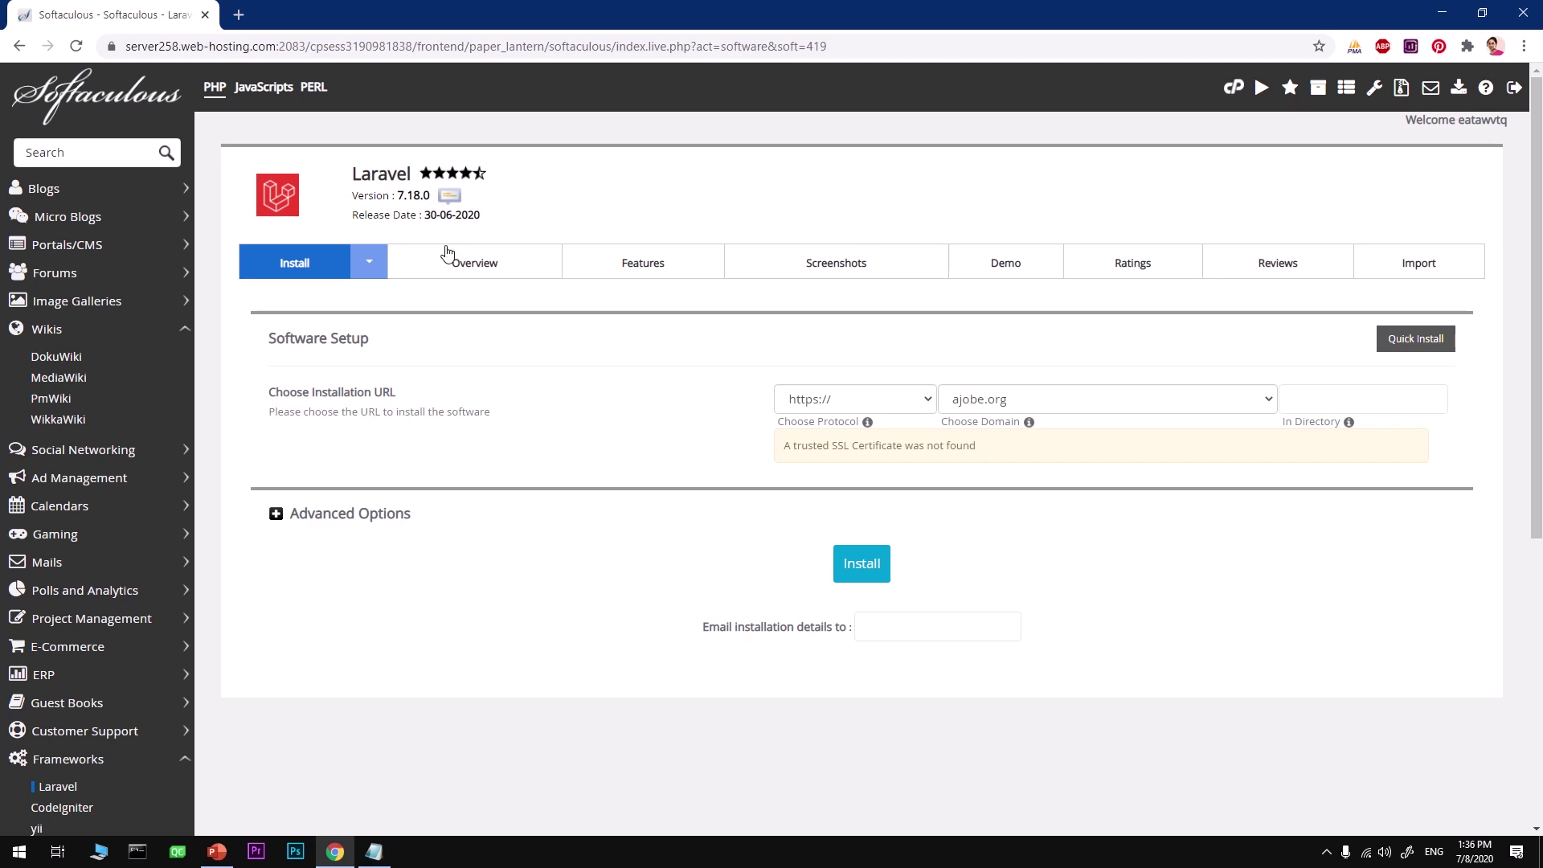
left_click(871, 398)
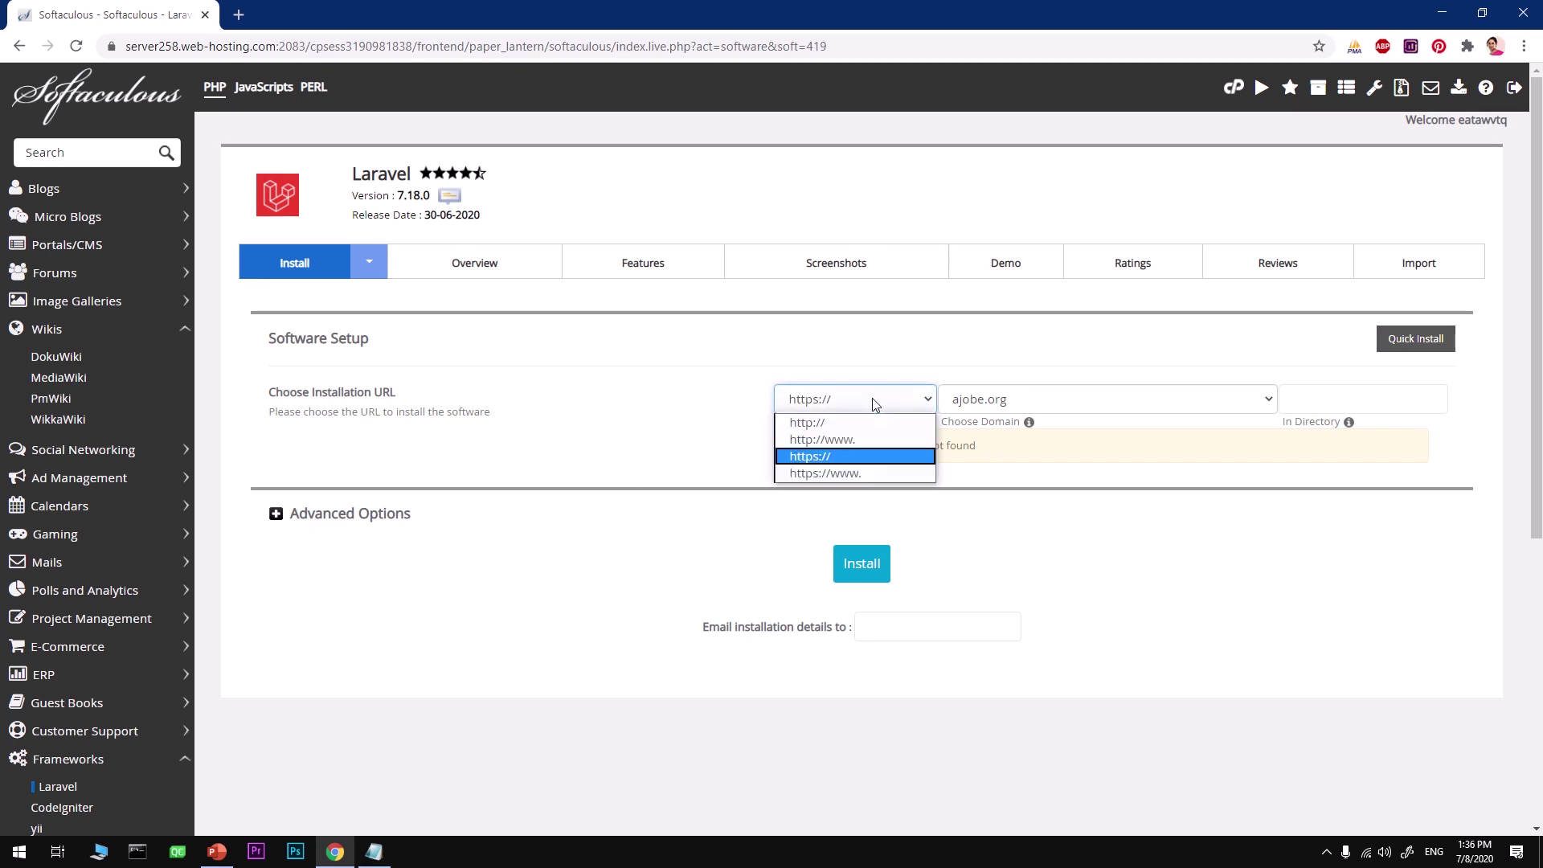
left_click(789, 426)
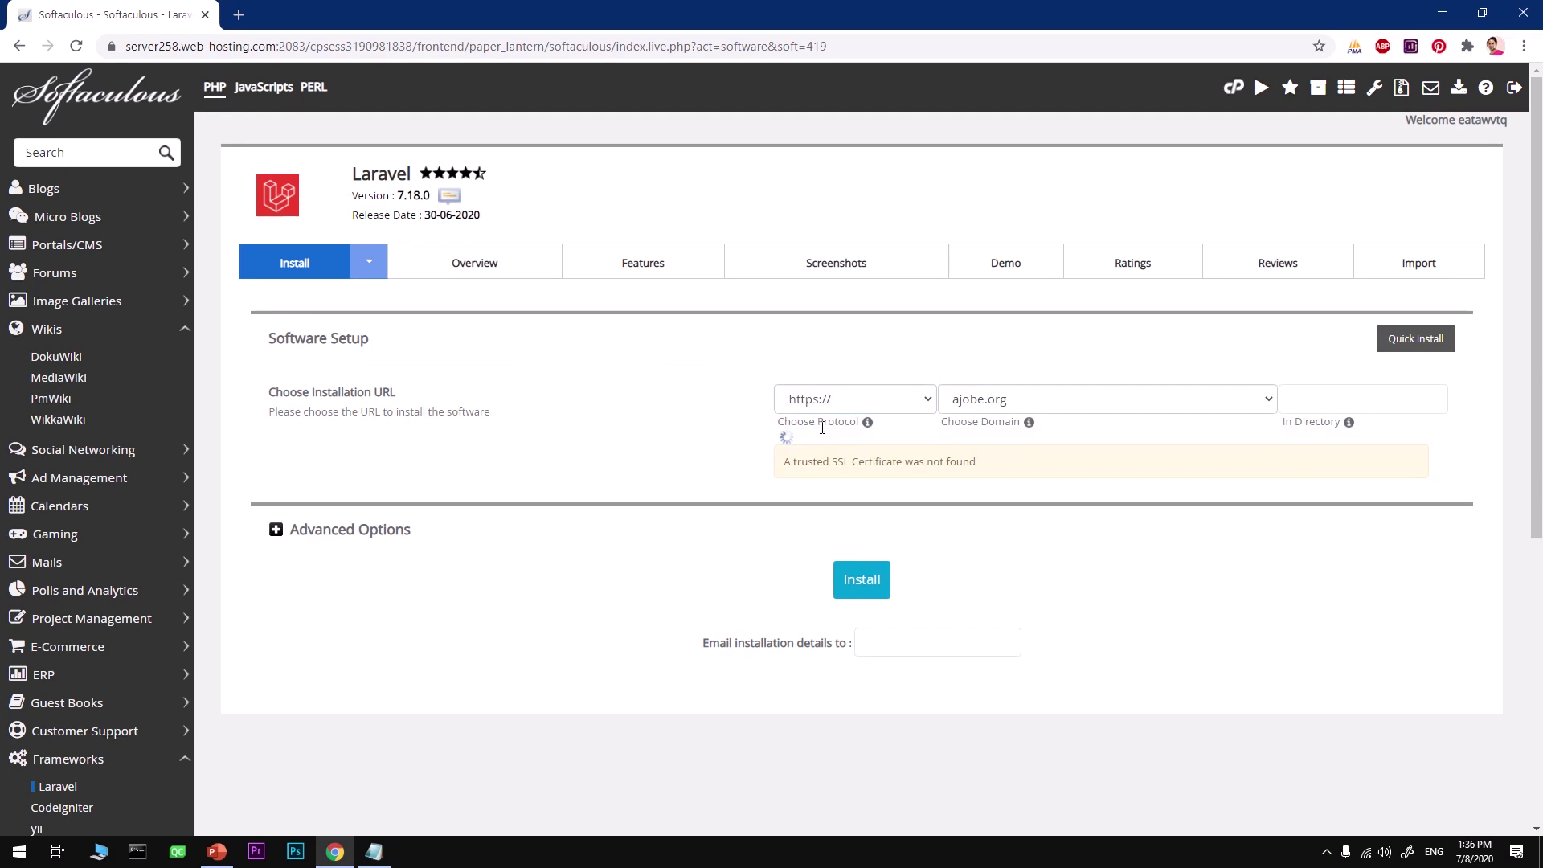
left_click(848, 400)
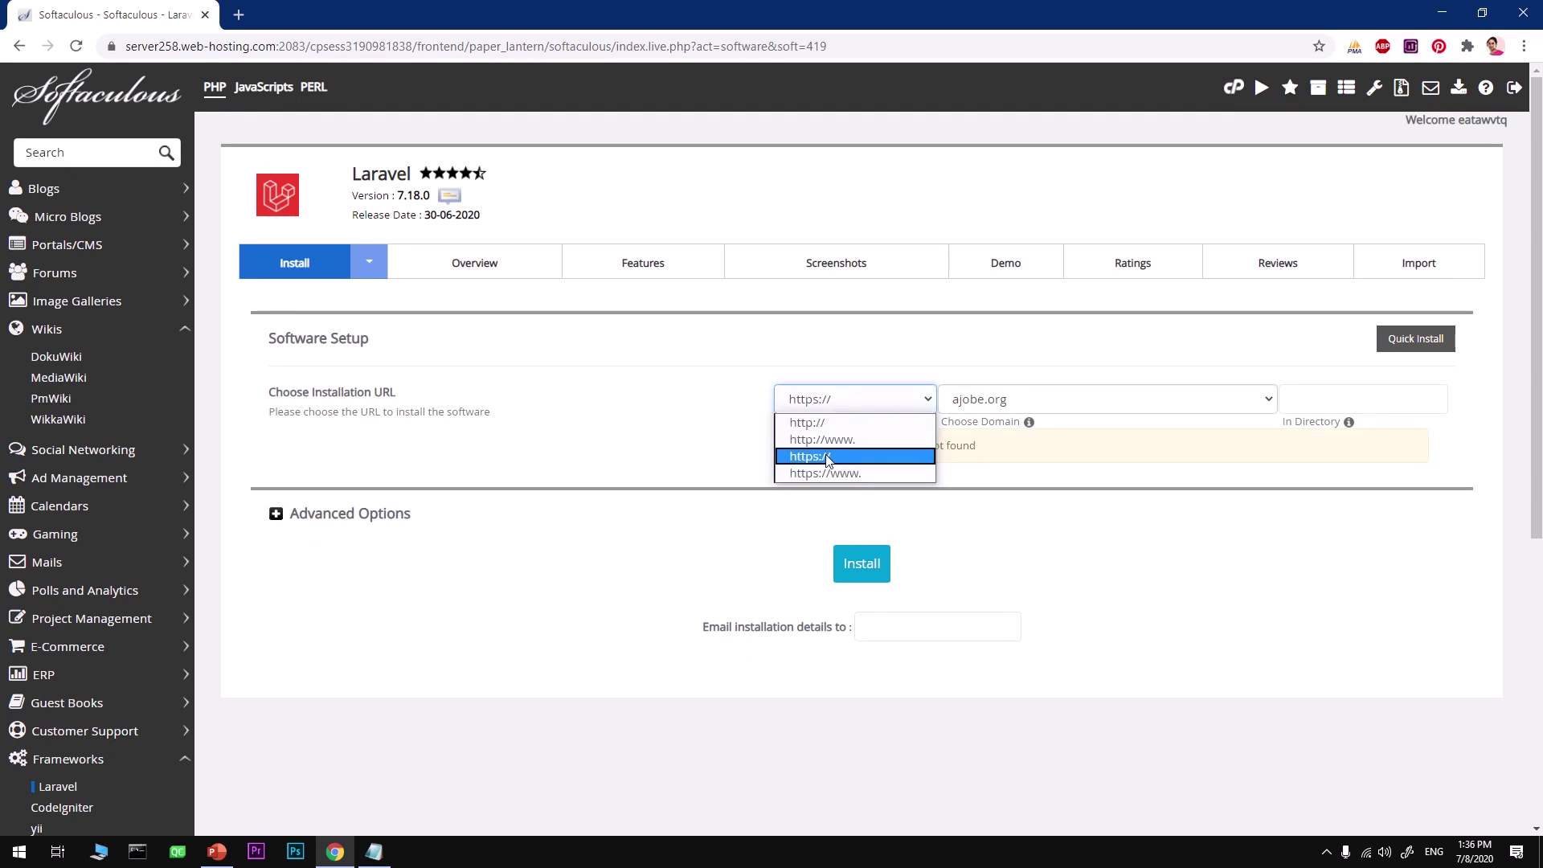
left_click(828, 458)
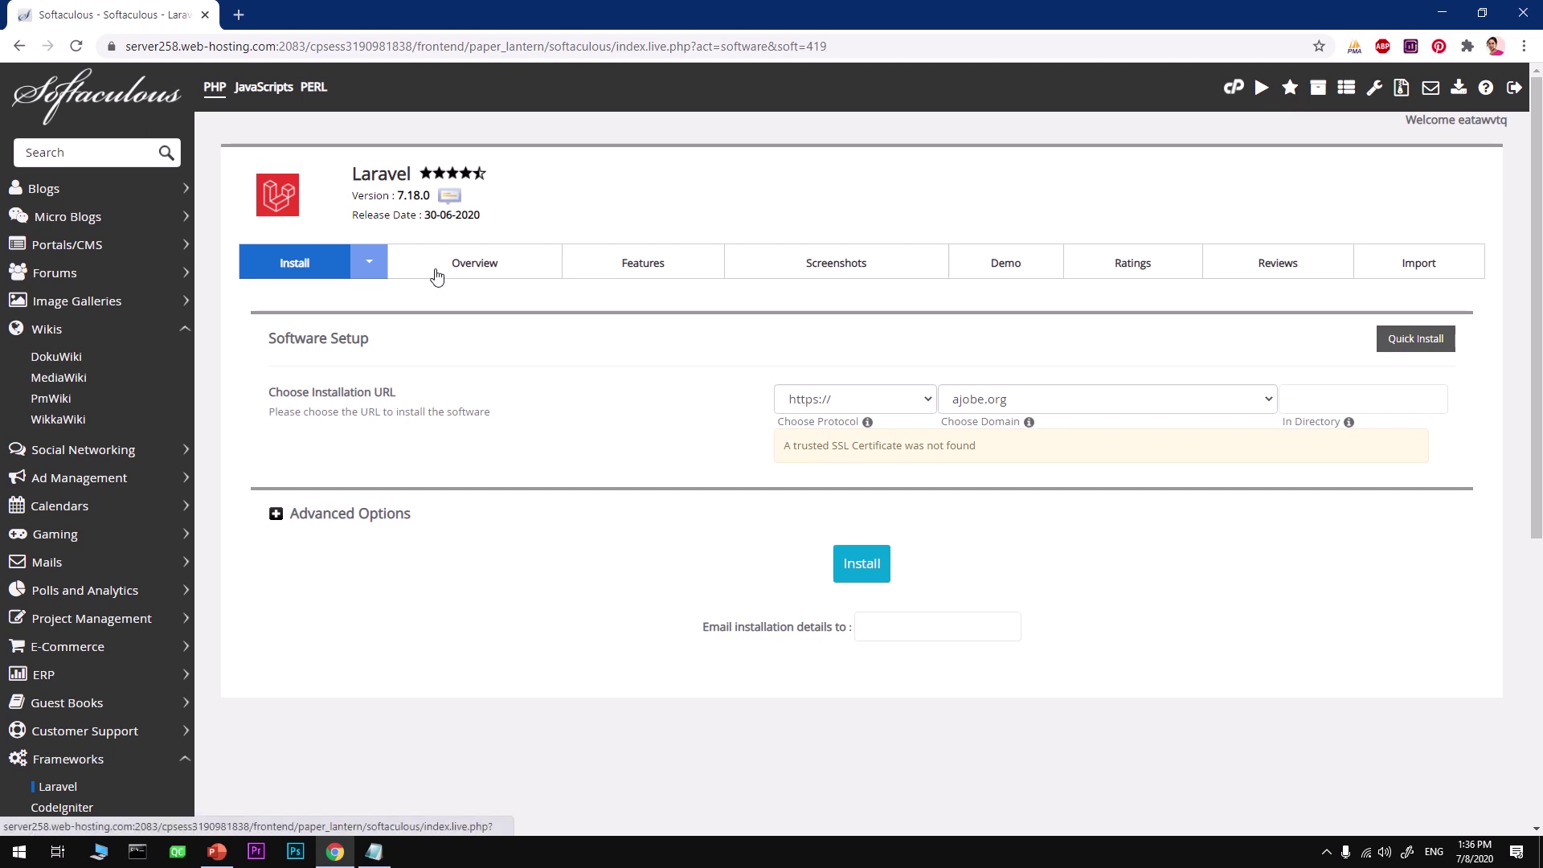
left_click(785, 412)
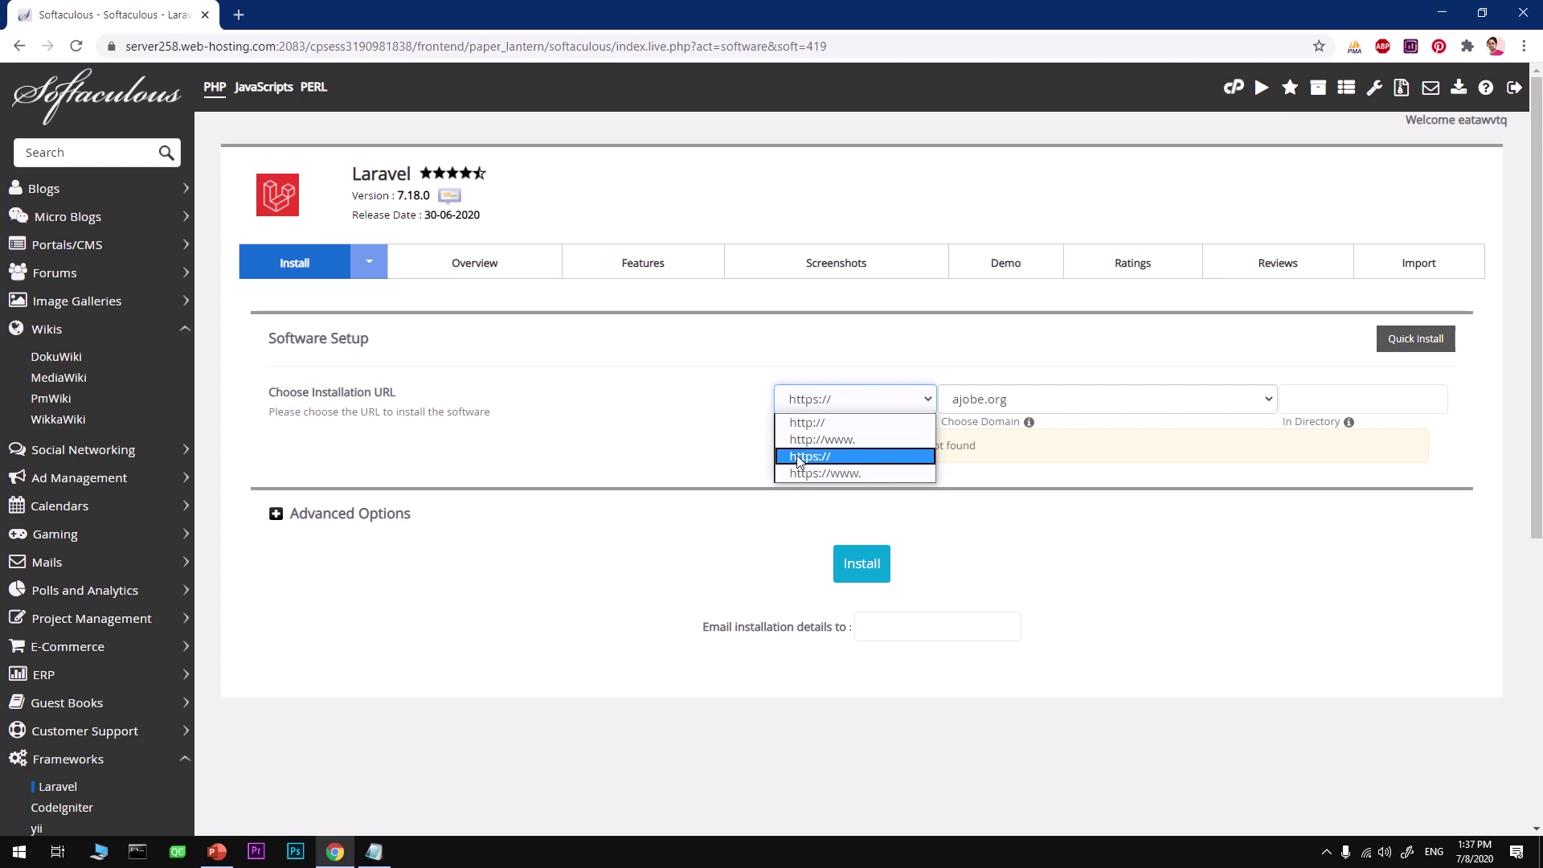
left_click(689, 456)
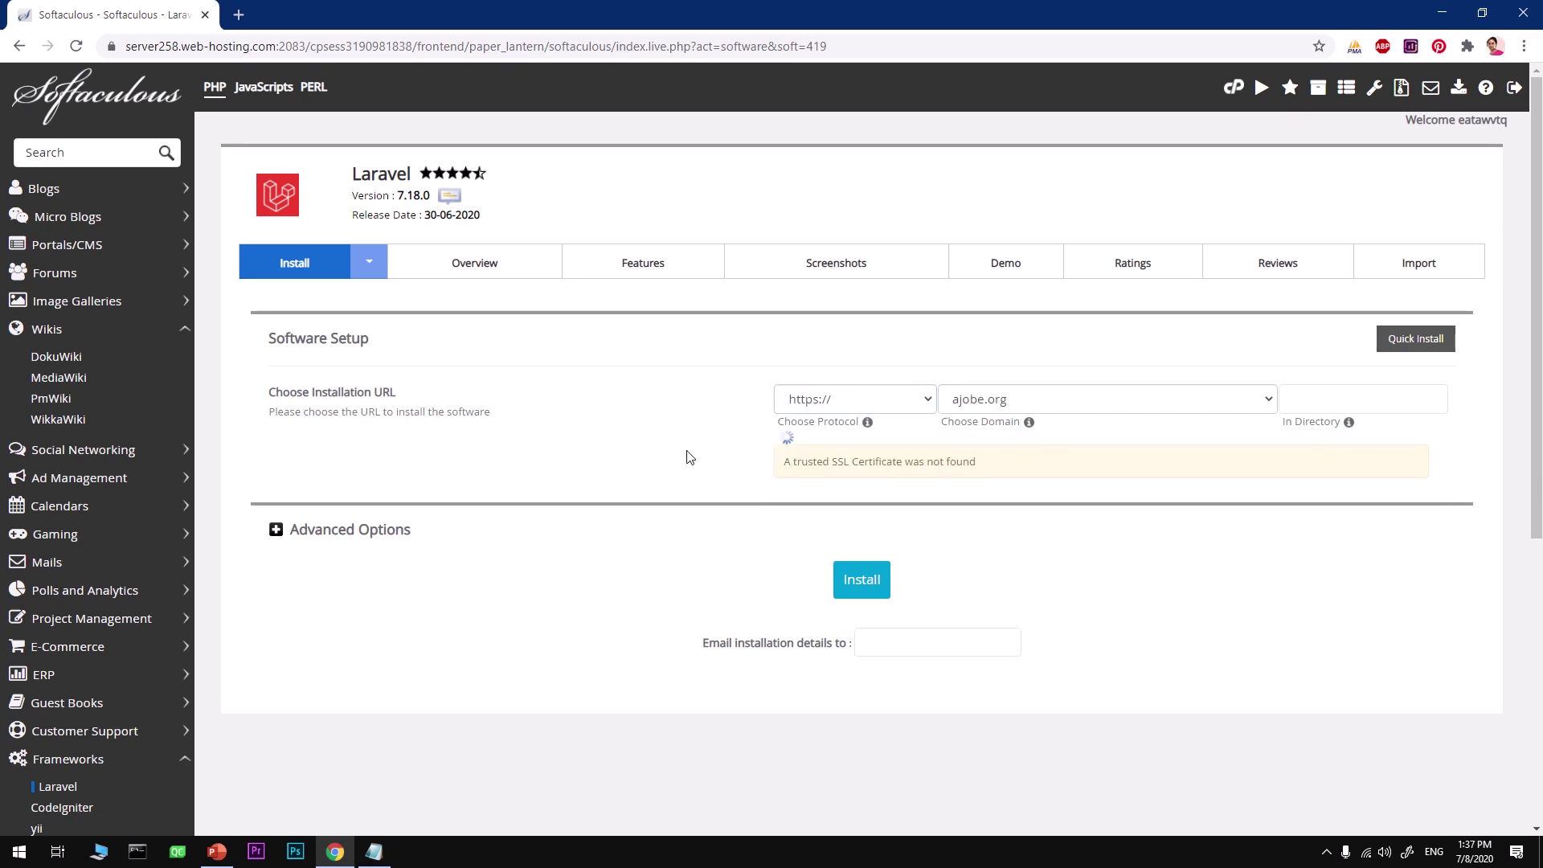
Enter an e-mail address for installation details and install Laravel
left_click(901, 628)
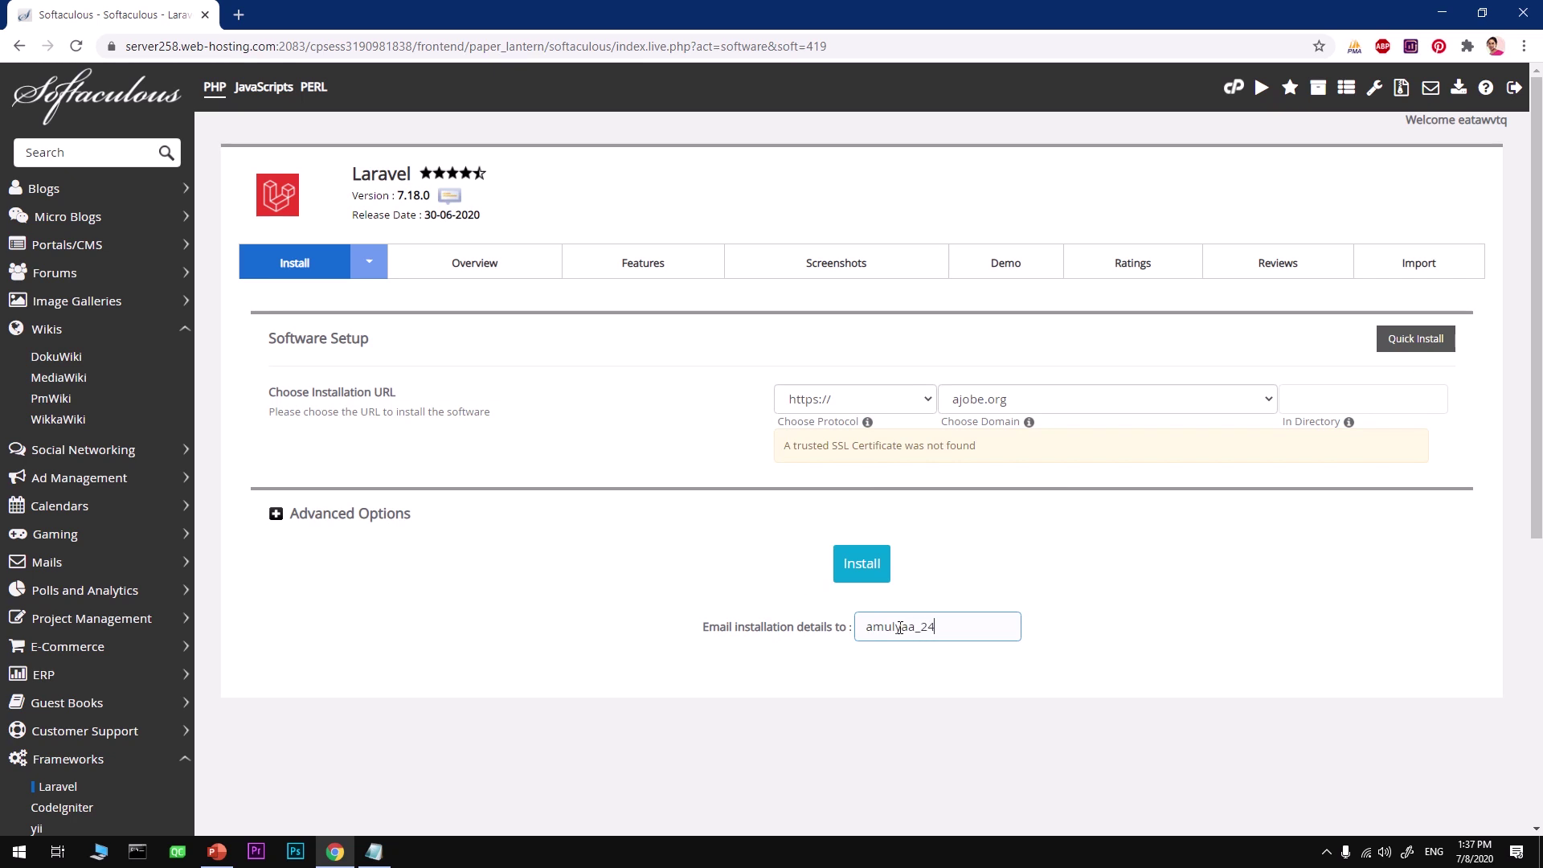
left_click(942, 554)
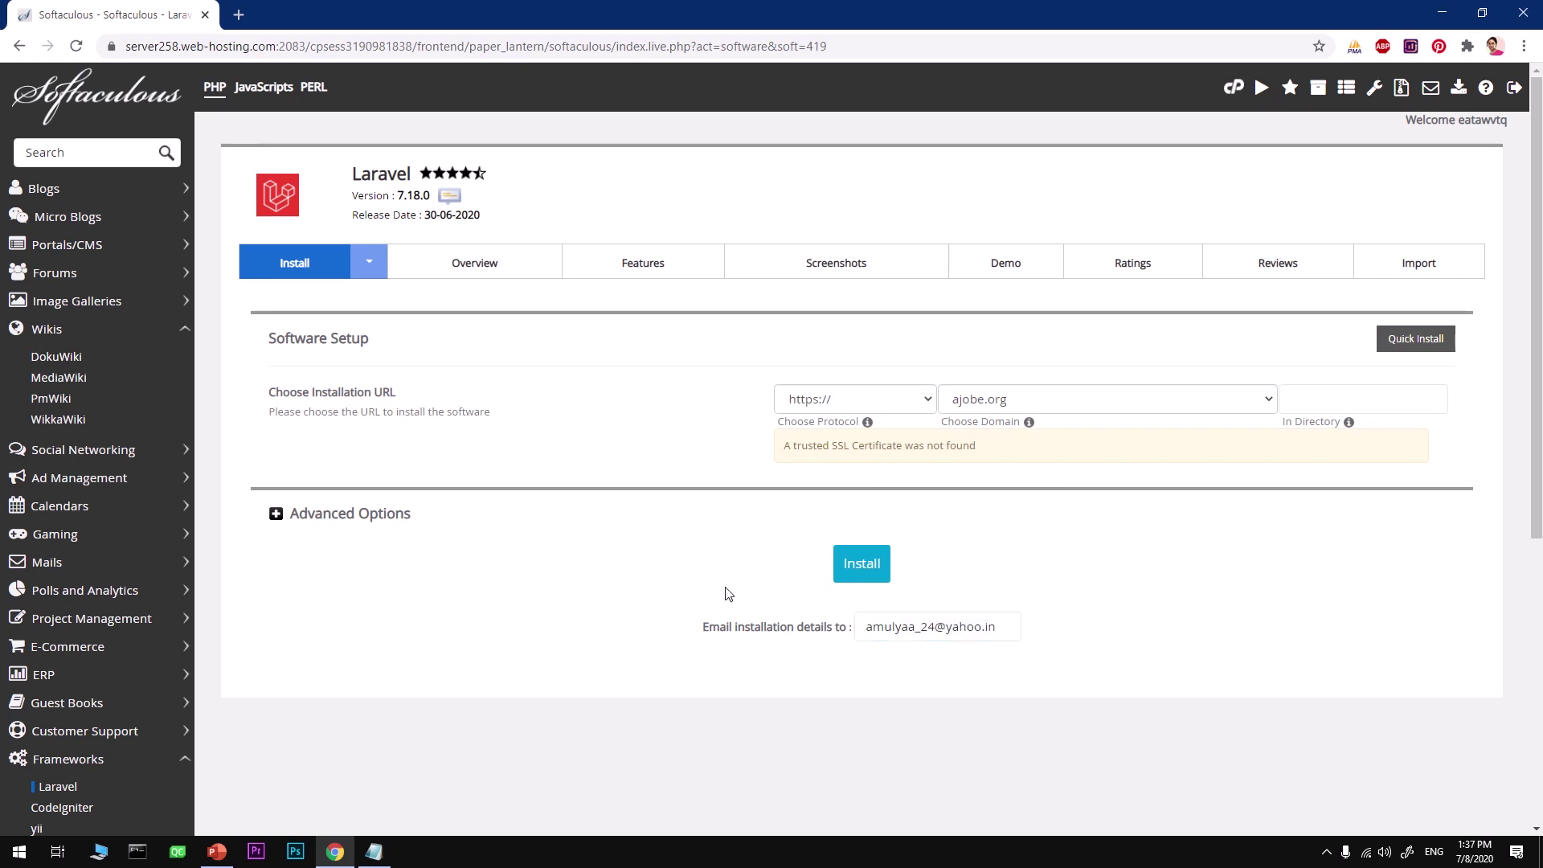
left_click(862, 560)
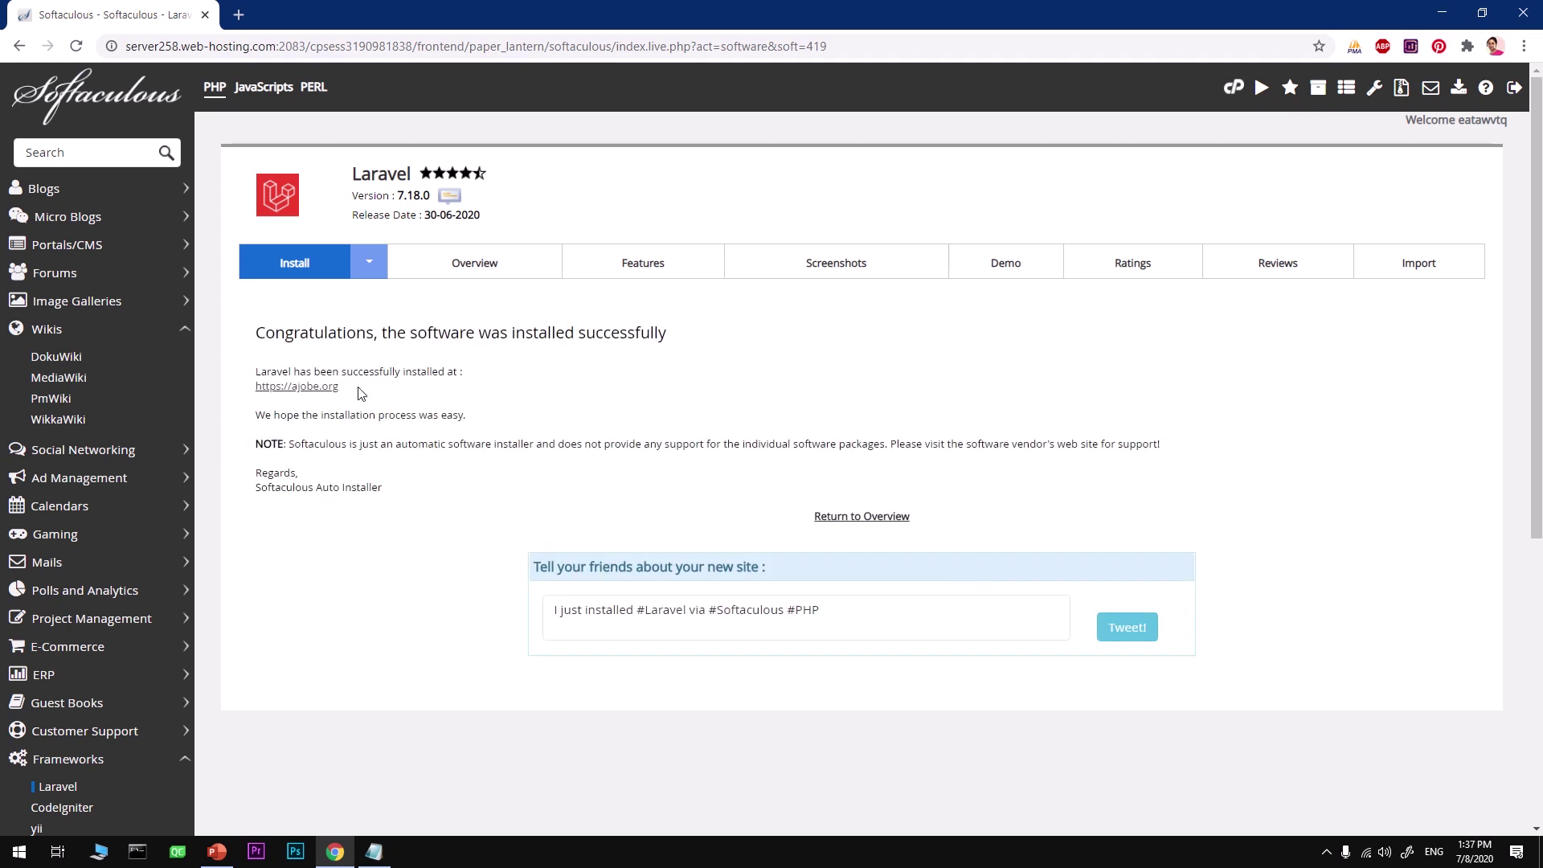
left_click_drag(359, 393, 258, 389)
key("ctrl+c")
right_click(271, 393)
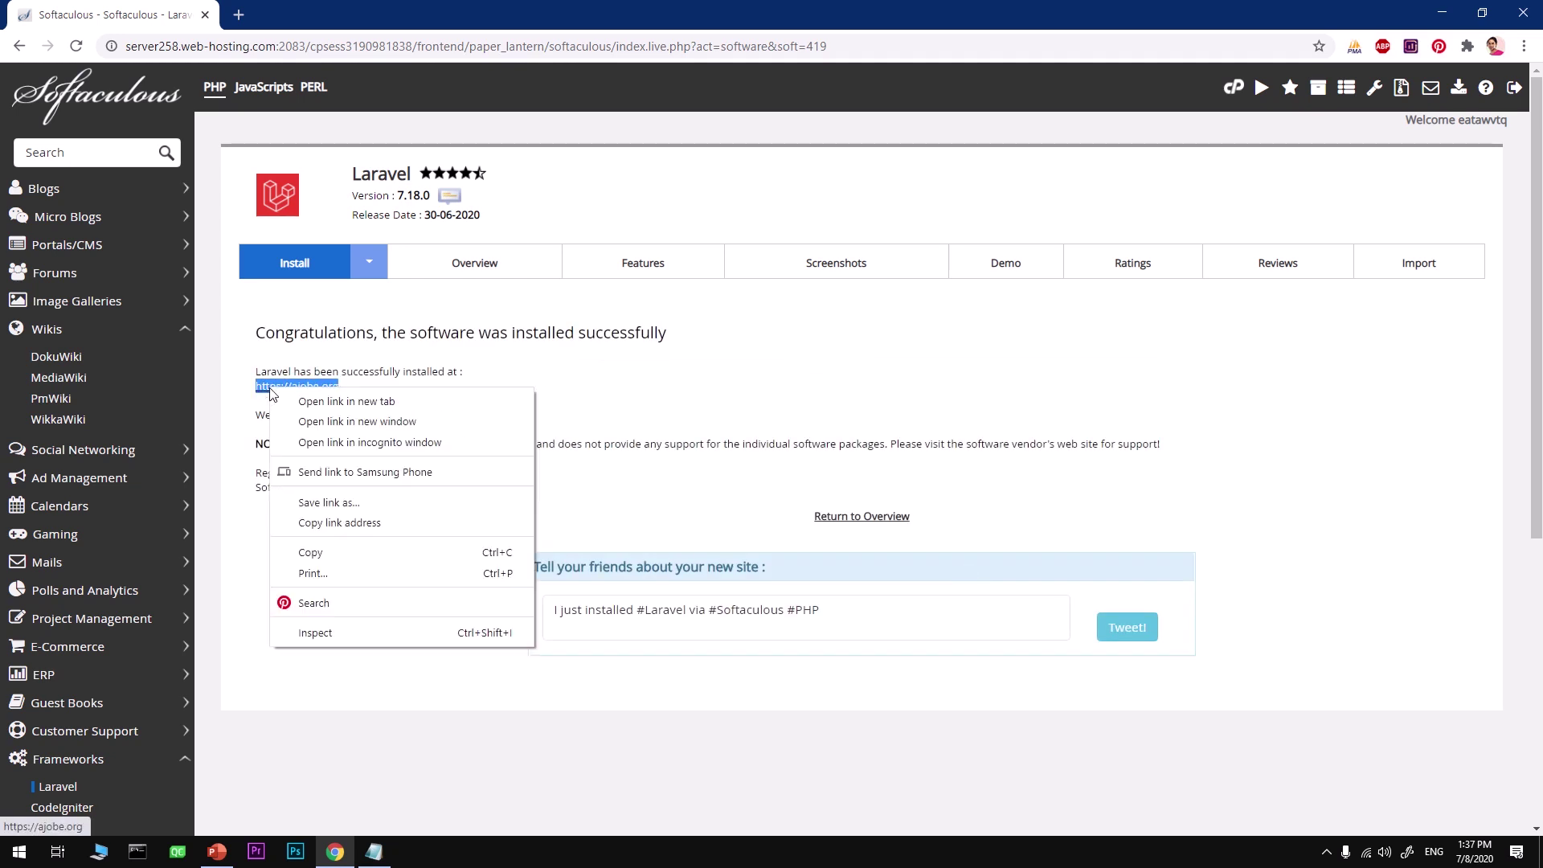
left_click(328, 553)
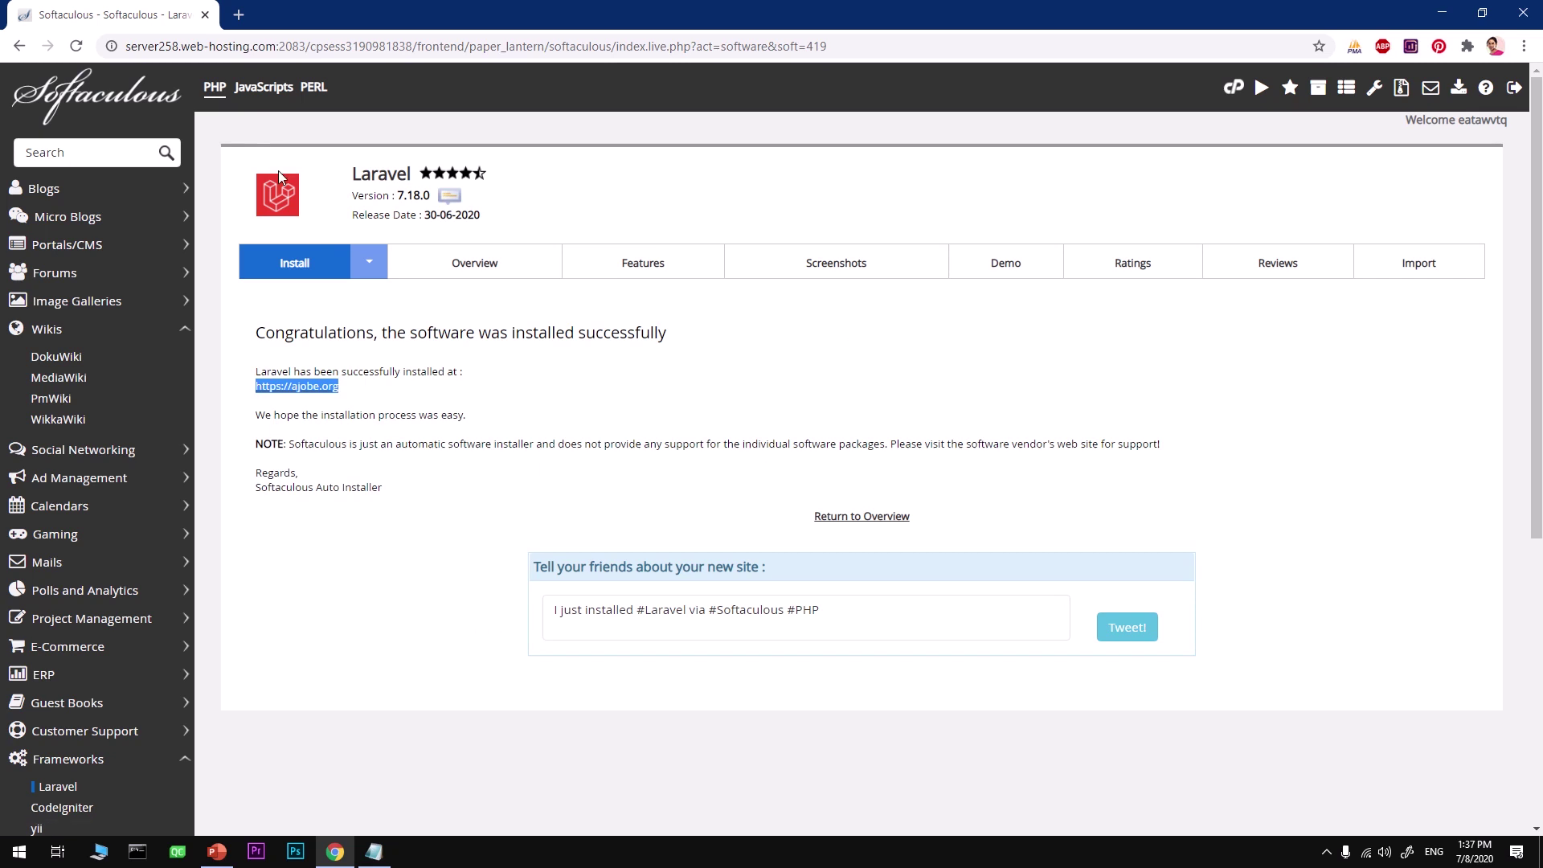
right_click(295, 388)
left_click(322, 400)
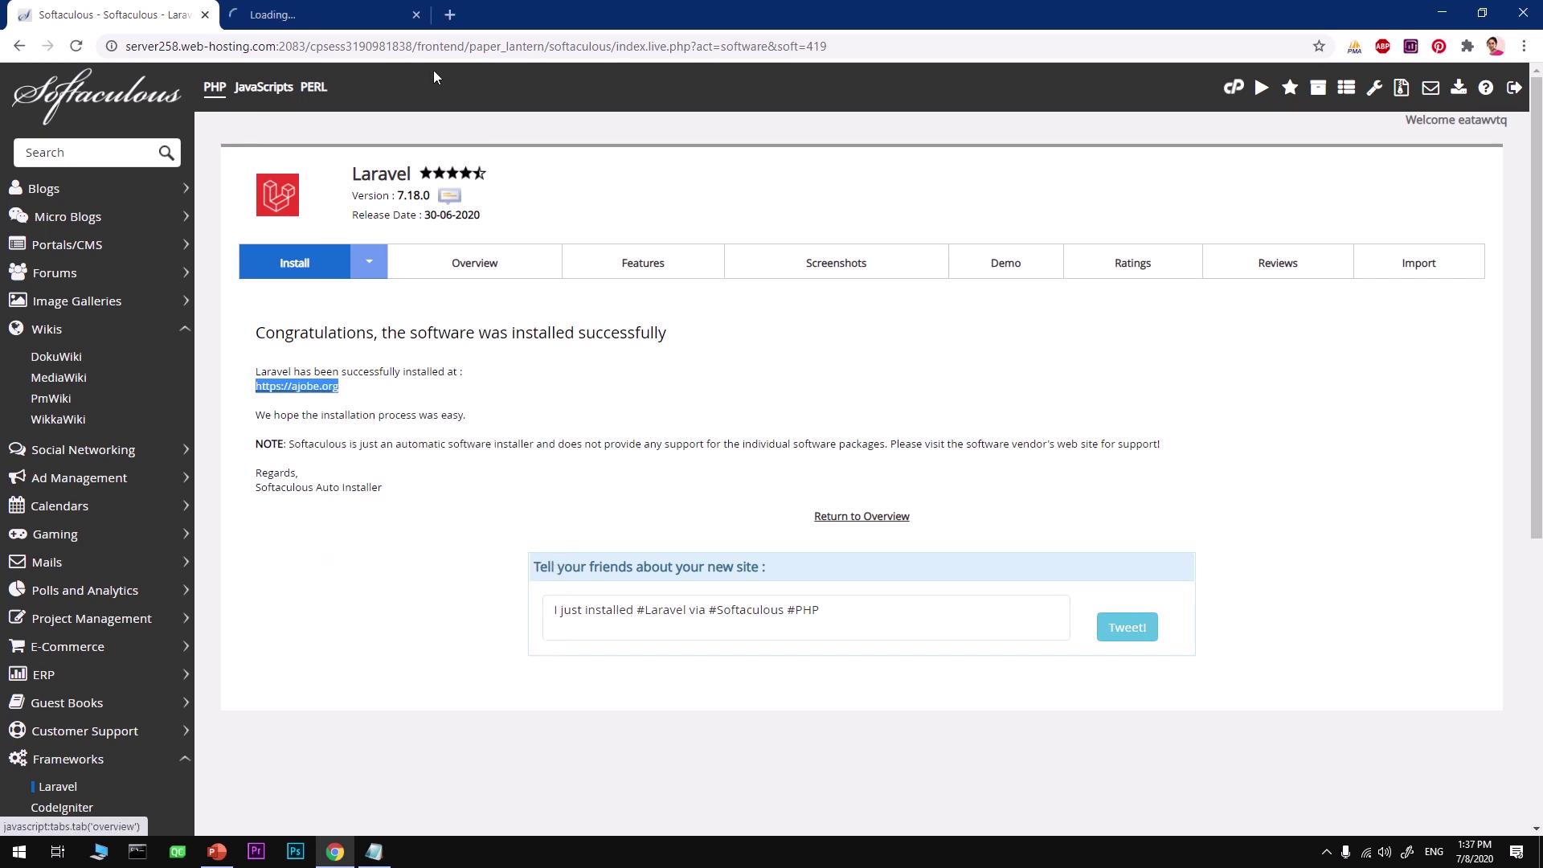
left_click(338, 14)
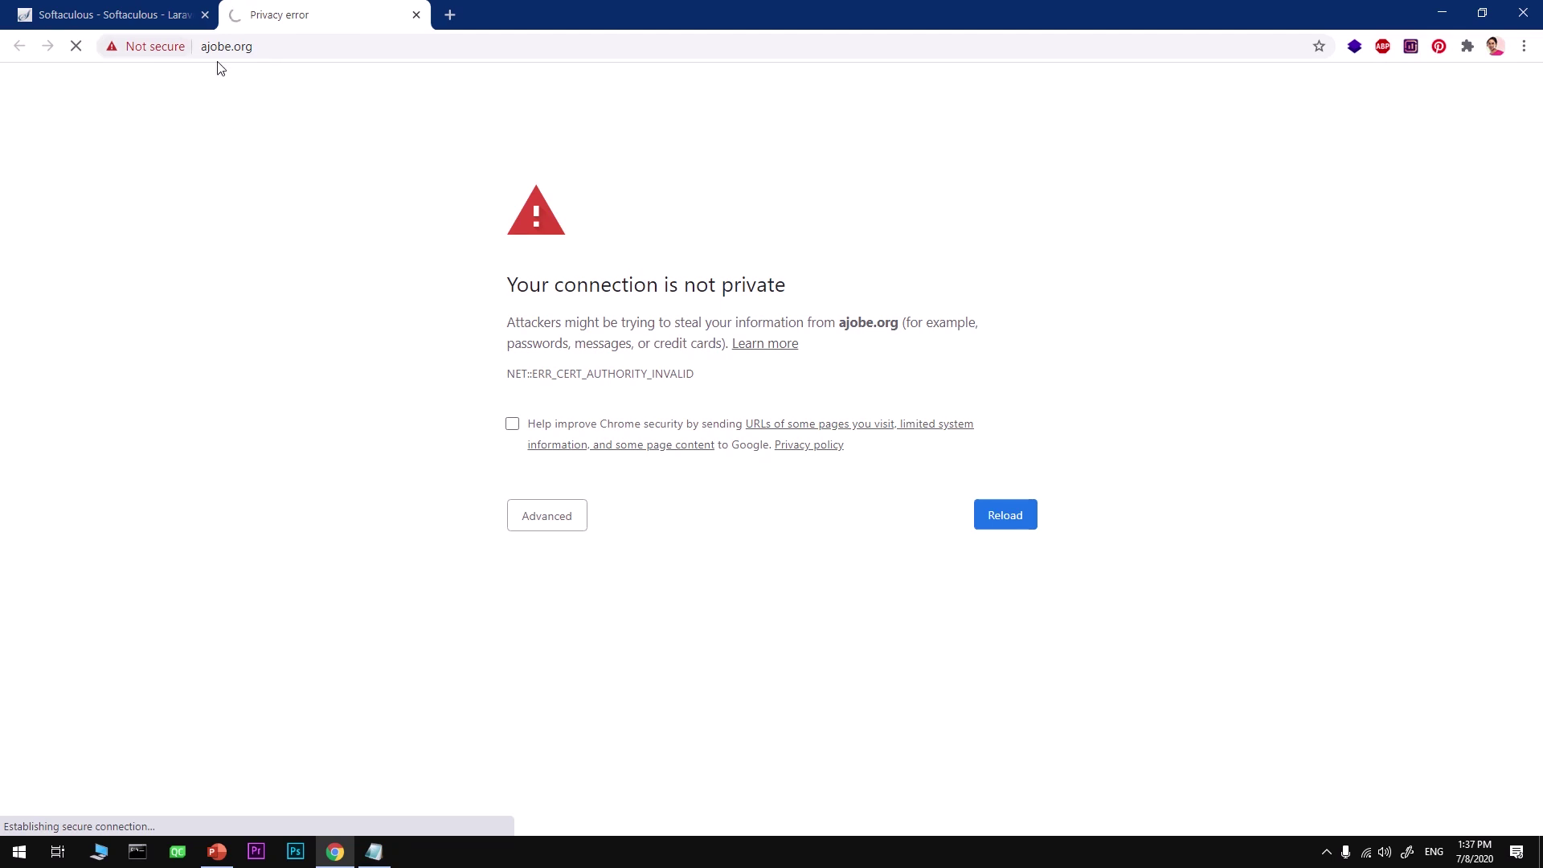
left_click(416, 16)
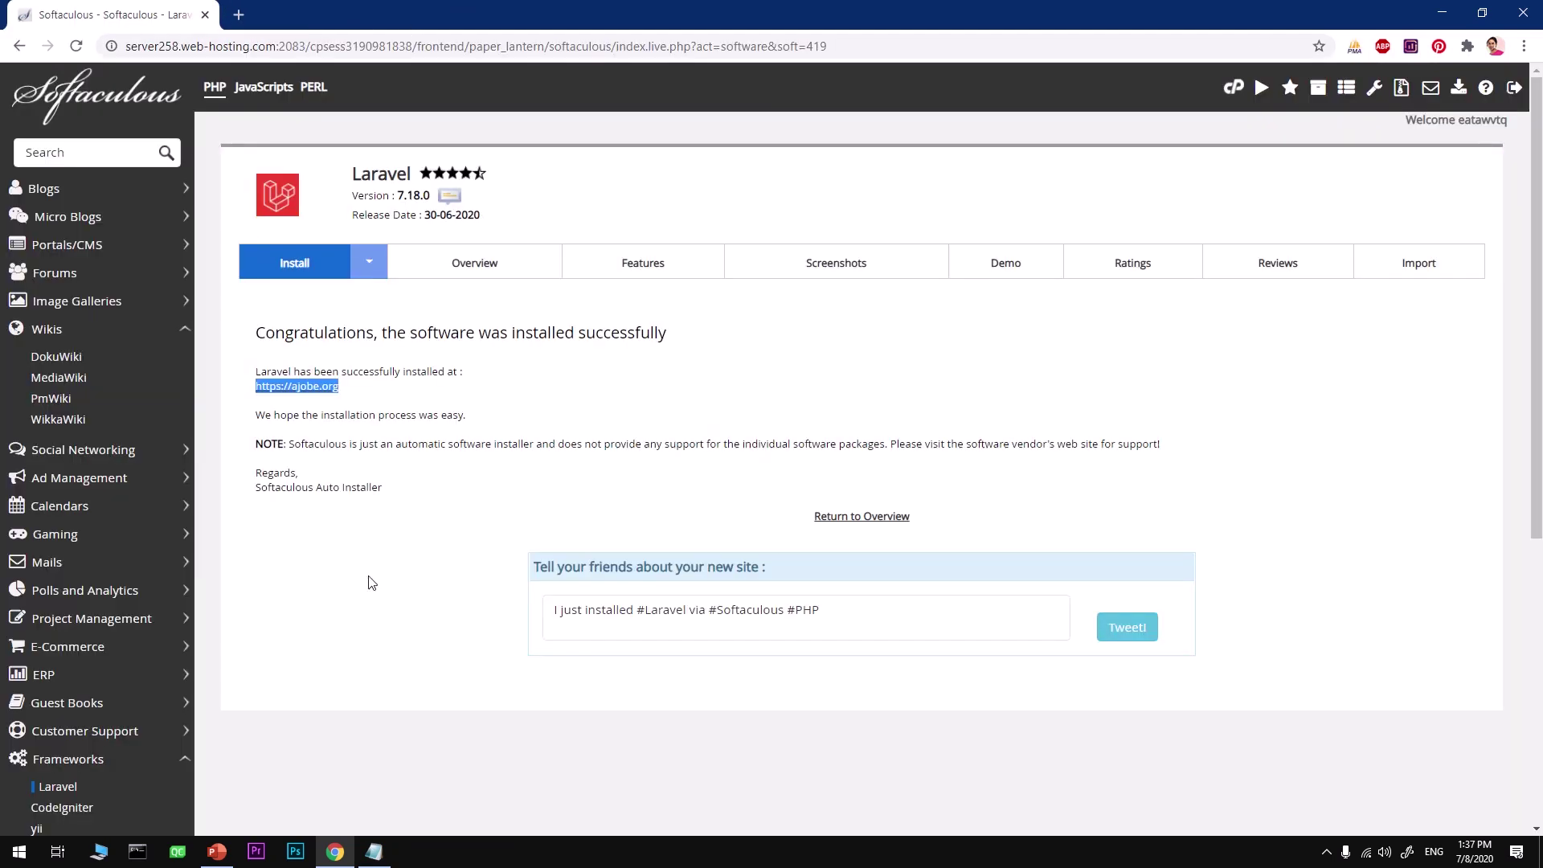
left_click(19, 852)
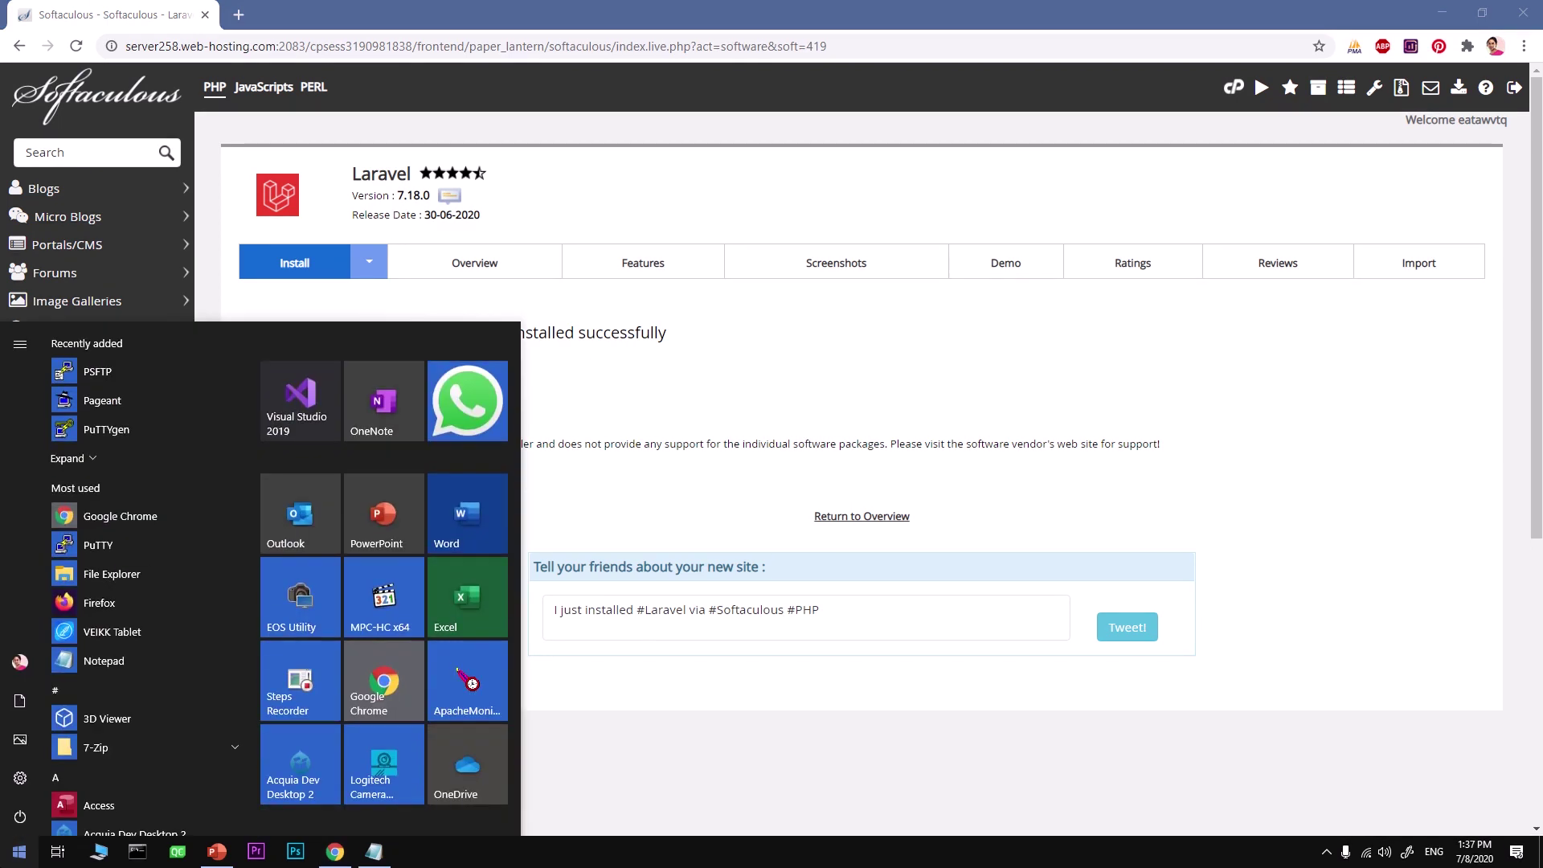
type("fire")
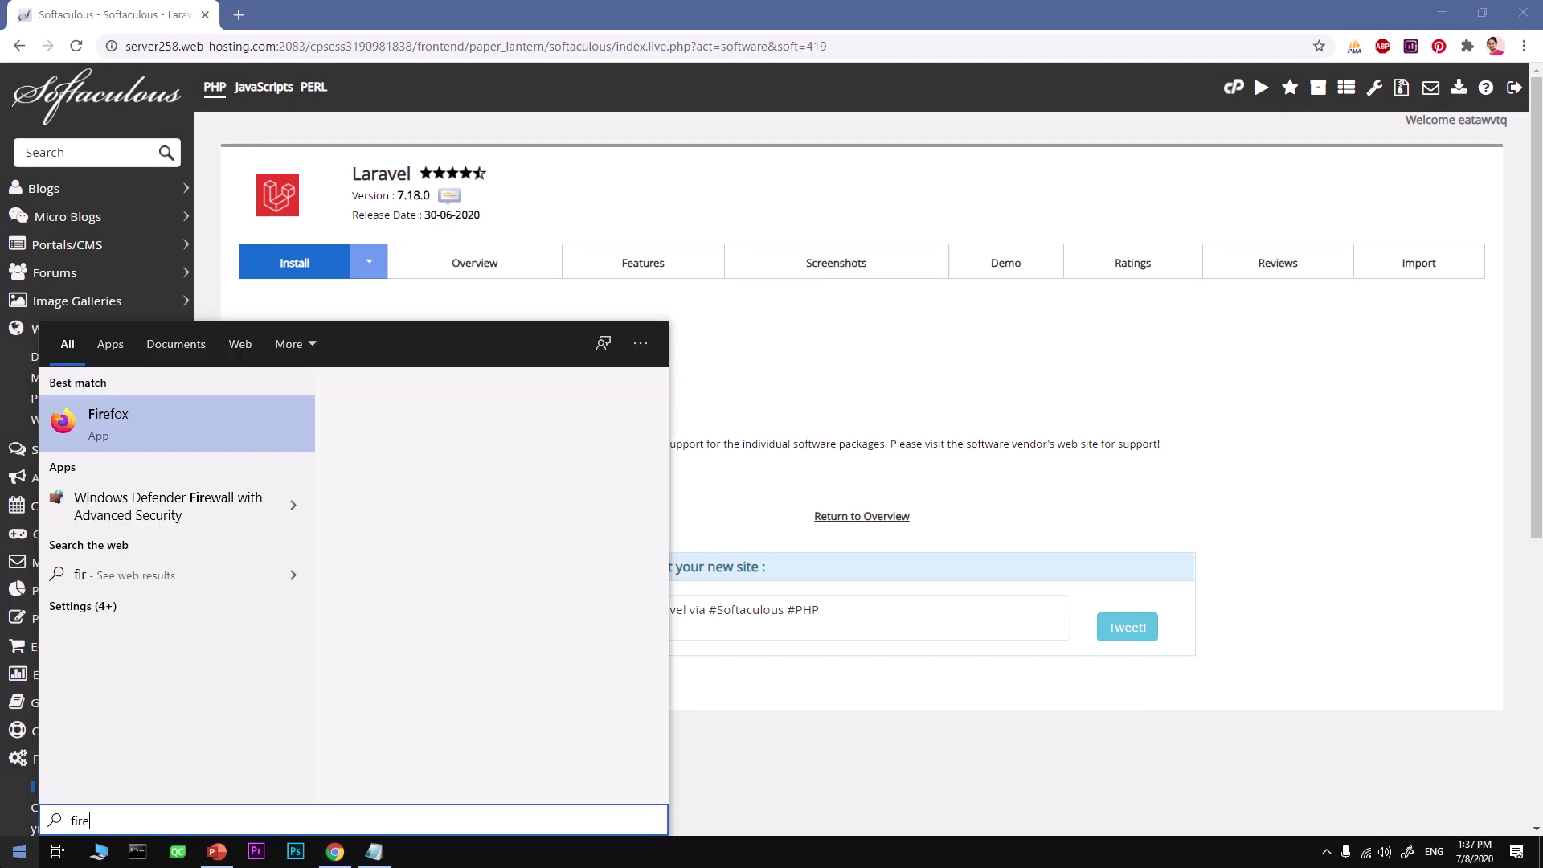
key("Return")
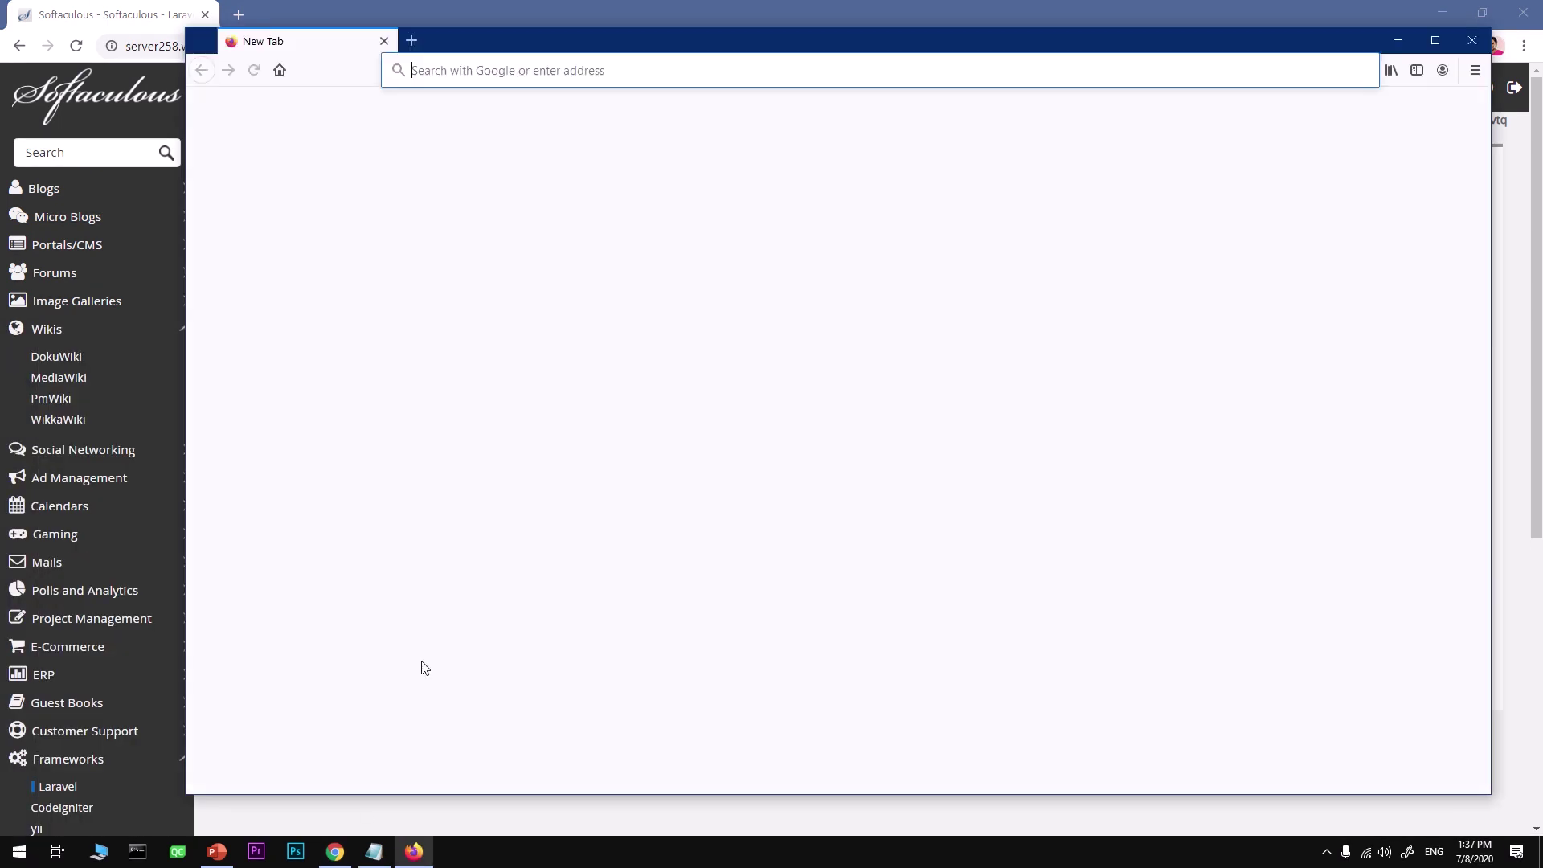
key("ctrl+v")
key("Return")
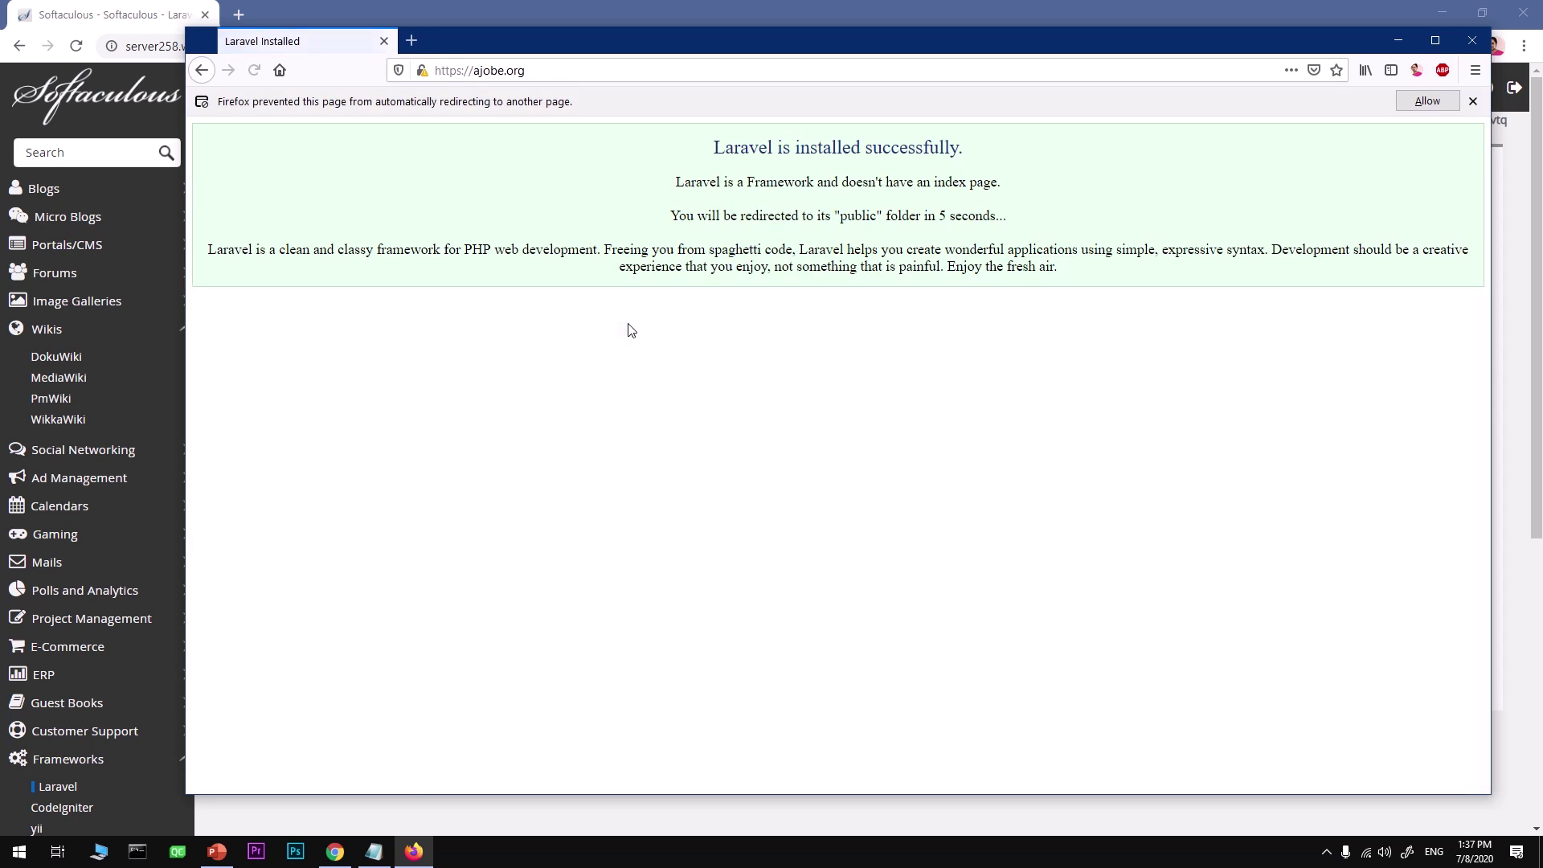
left_click_drag(666, 162, 952, 164)
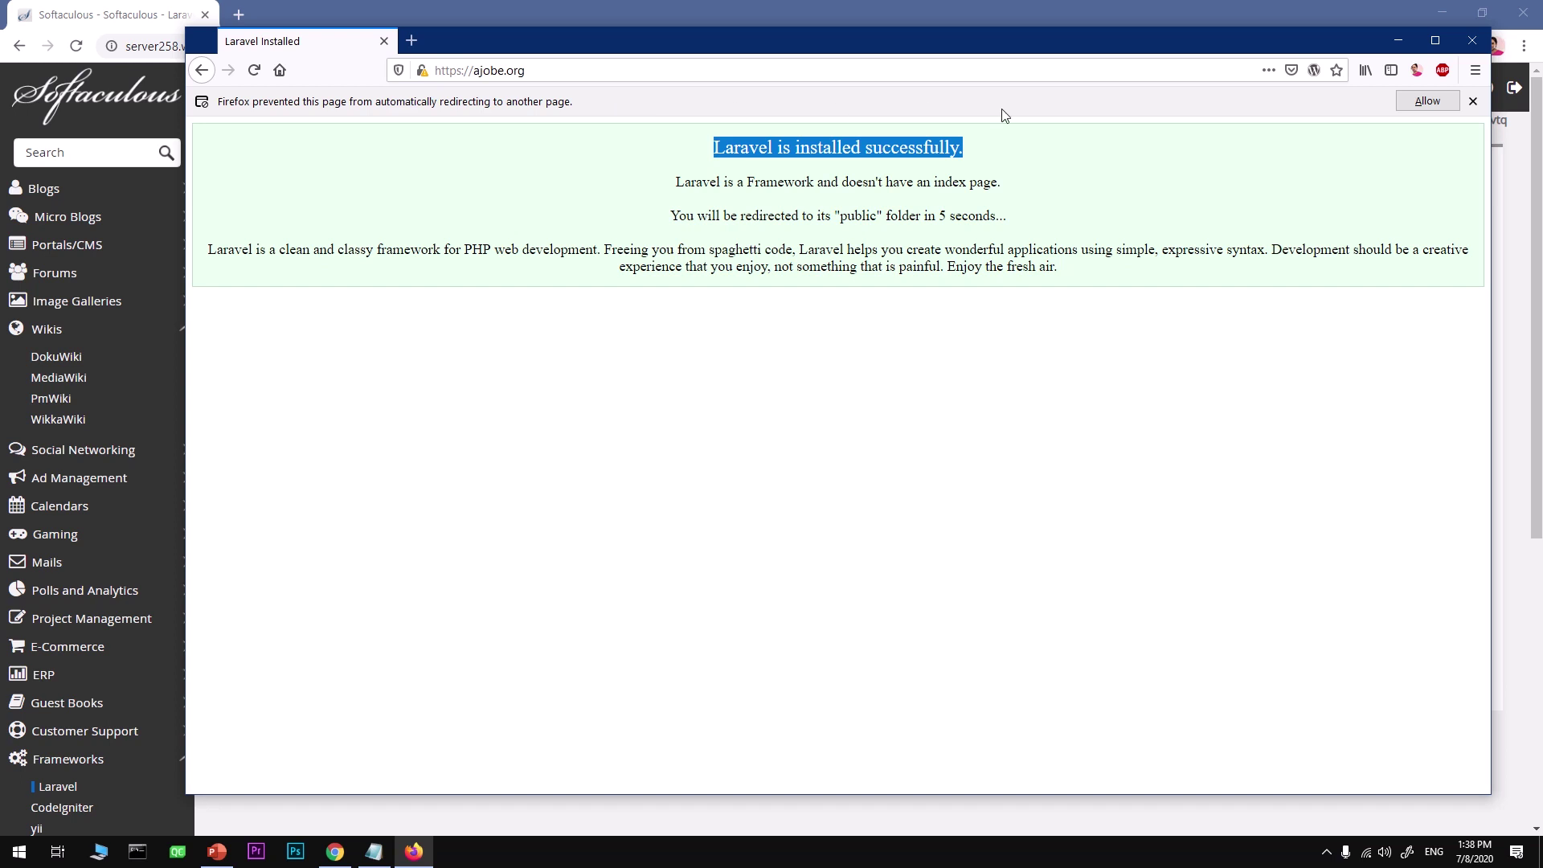
Allow the redirect to ajobe.org/public/ and review the Laravel welcome page's title and links
left_click(1427, 102)
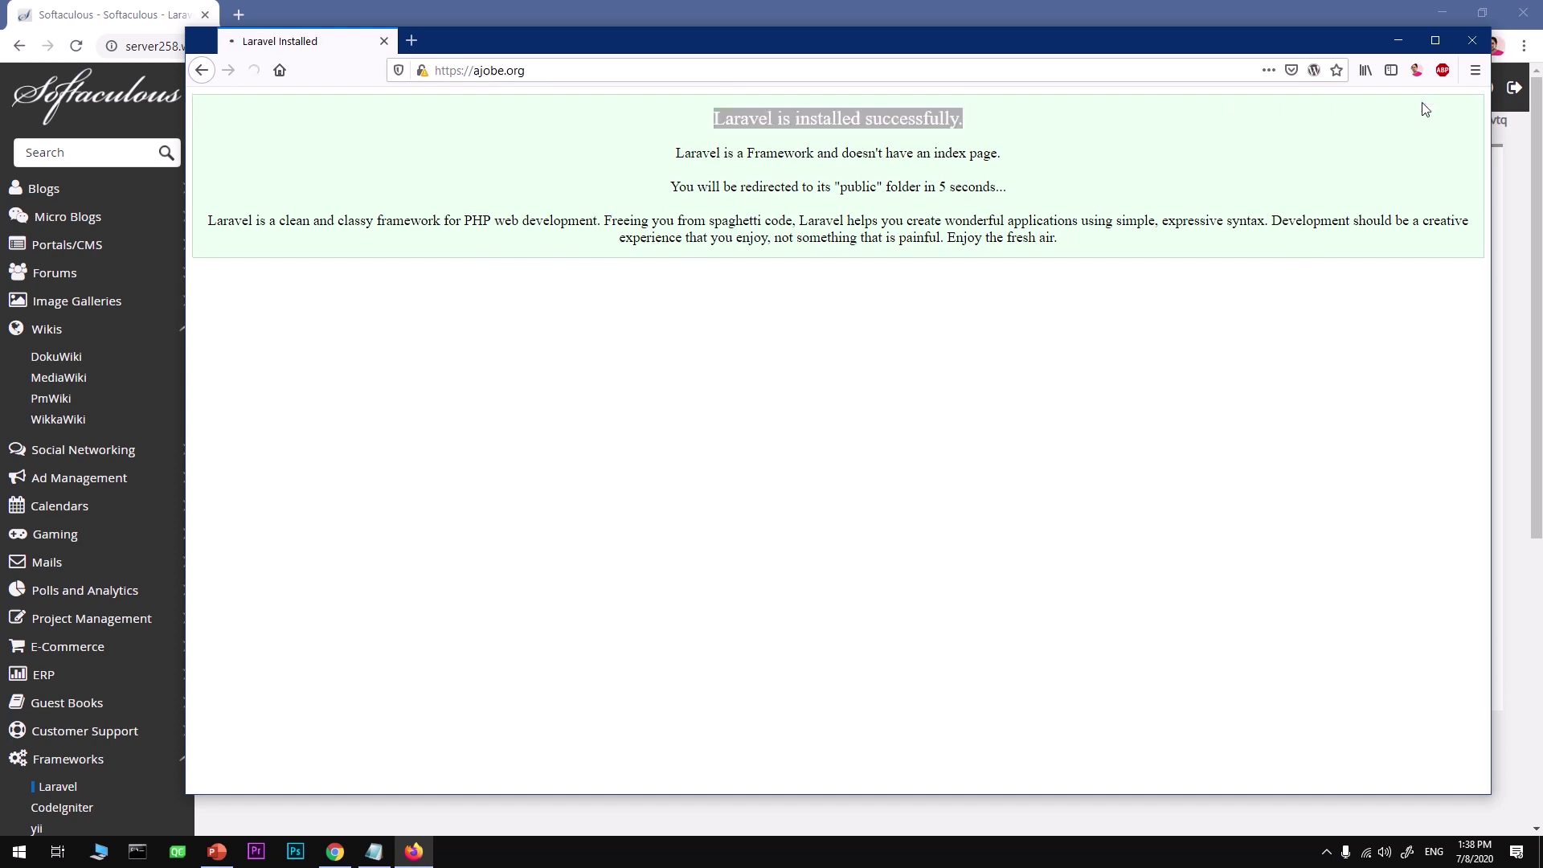
left_click_drag(681, 416, 1124, 426)
left_click_drag(1225, 505, 474, 534)
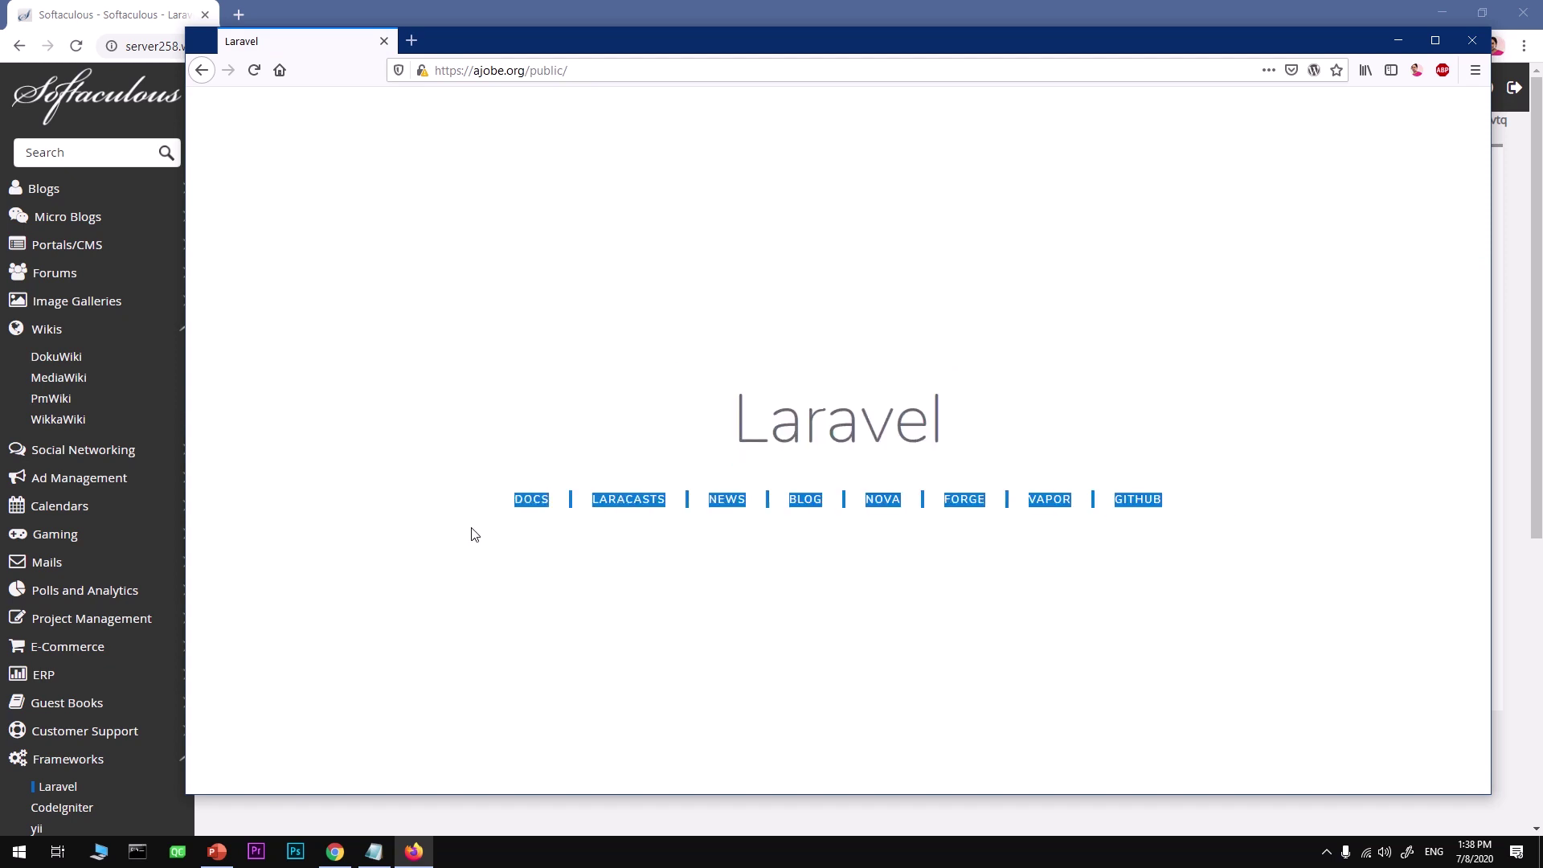
left_click(528, 657)
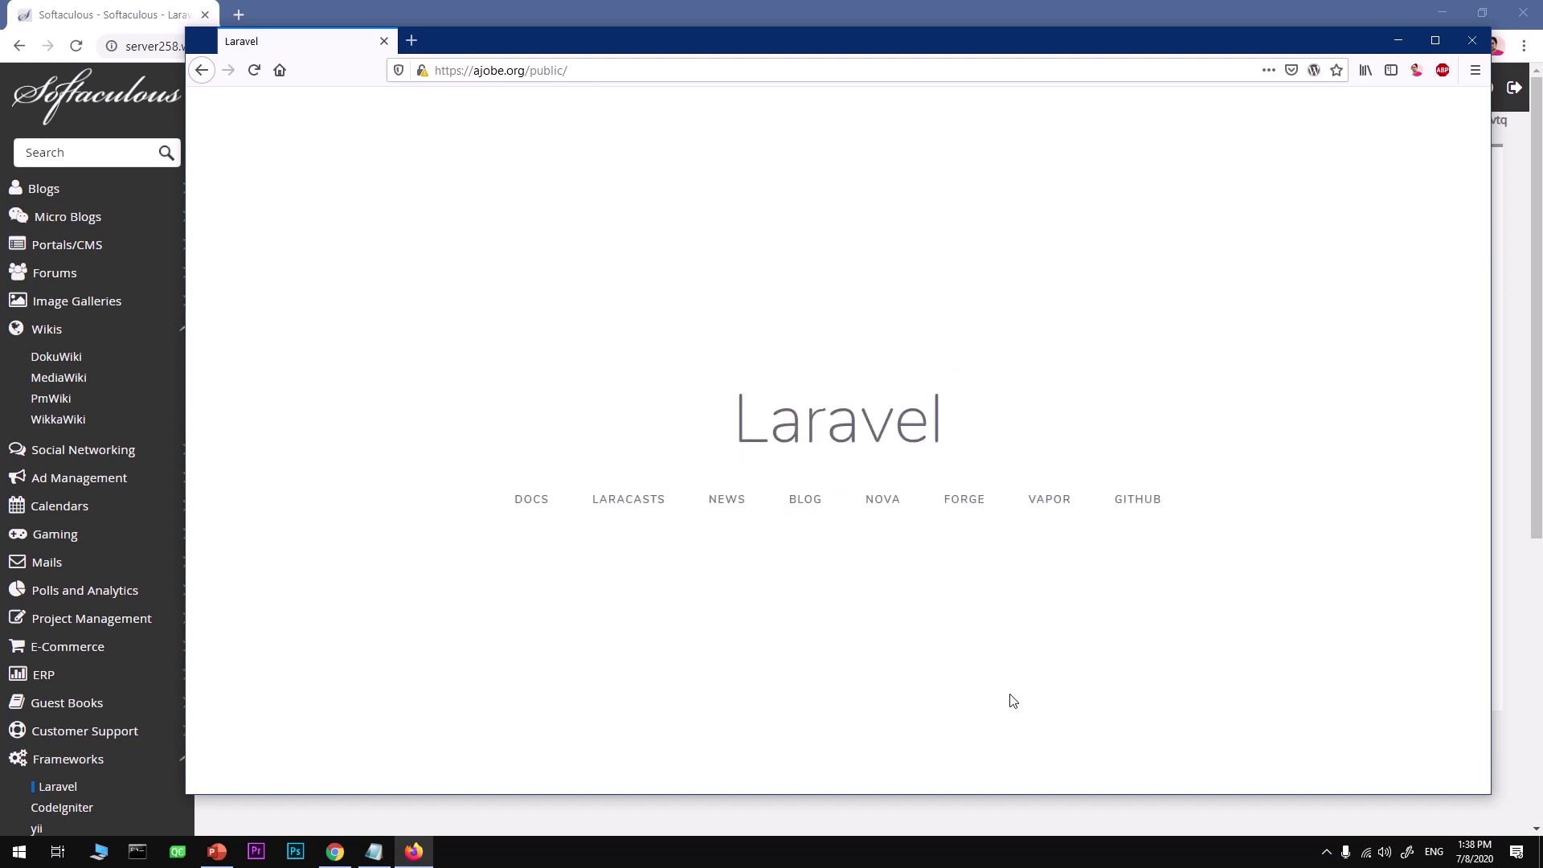
Maximize and restore the Firefox window, then return to the Softaculous success page in Chrome
left_click(1435, 40)
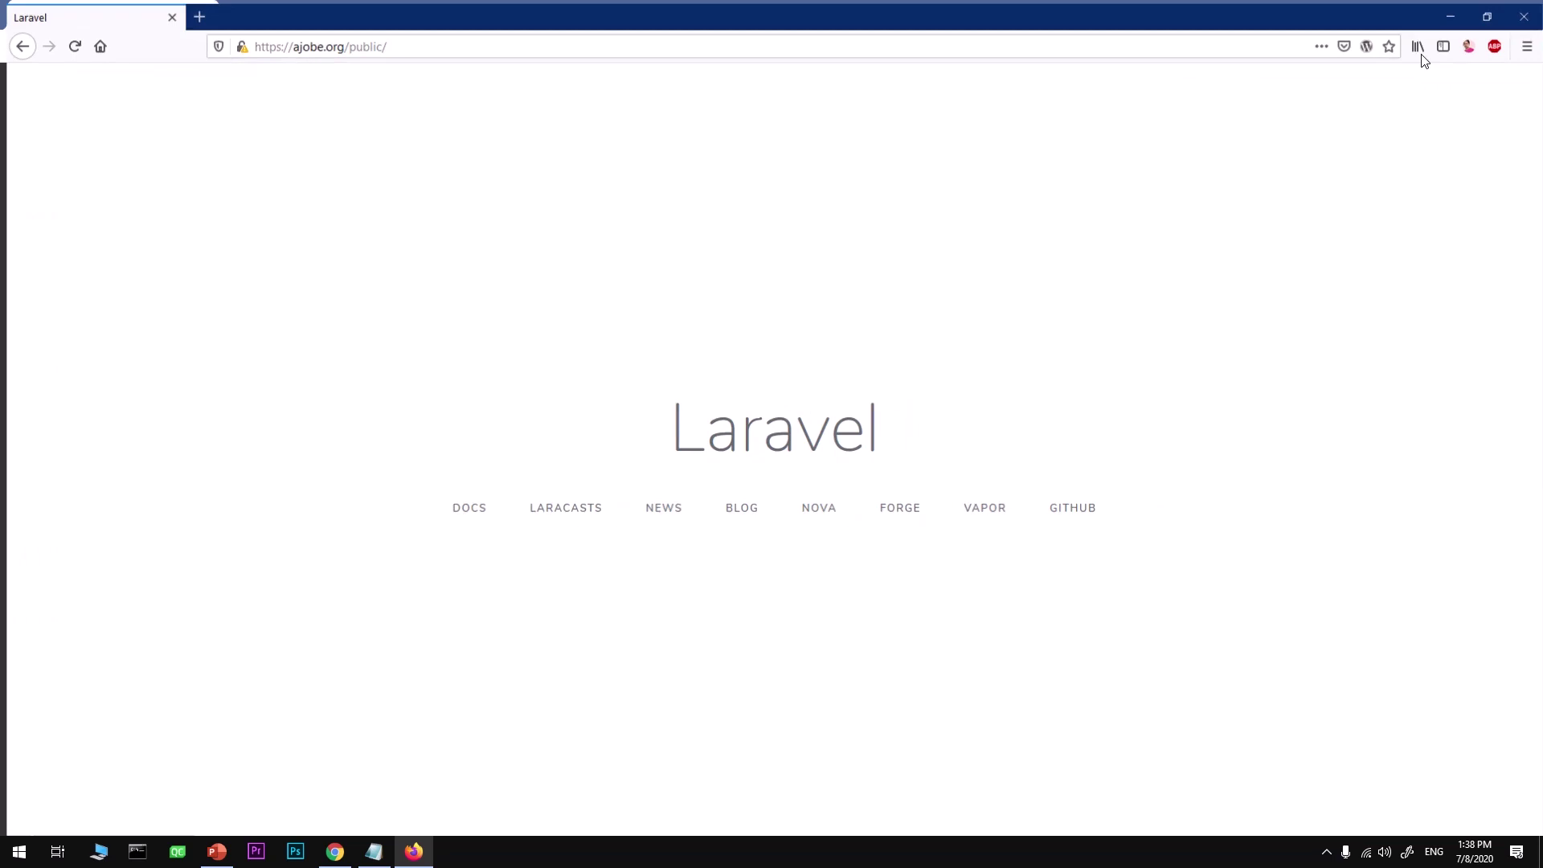
left_click(1488, 13)
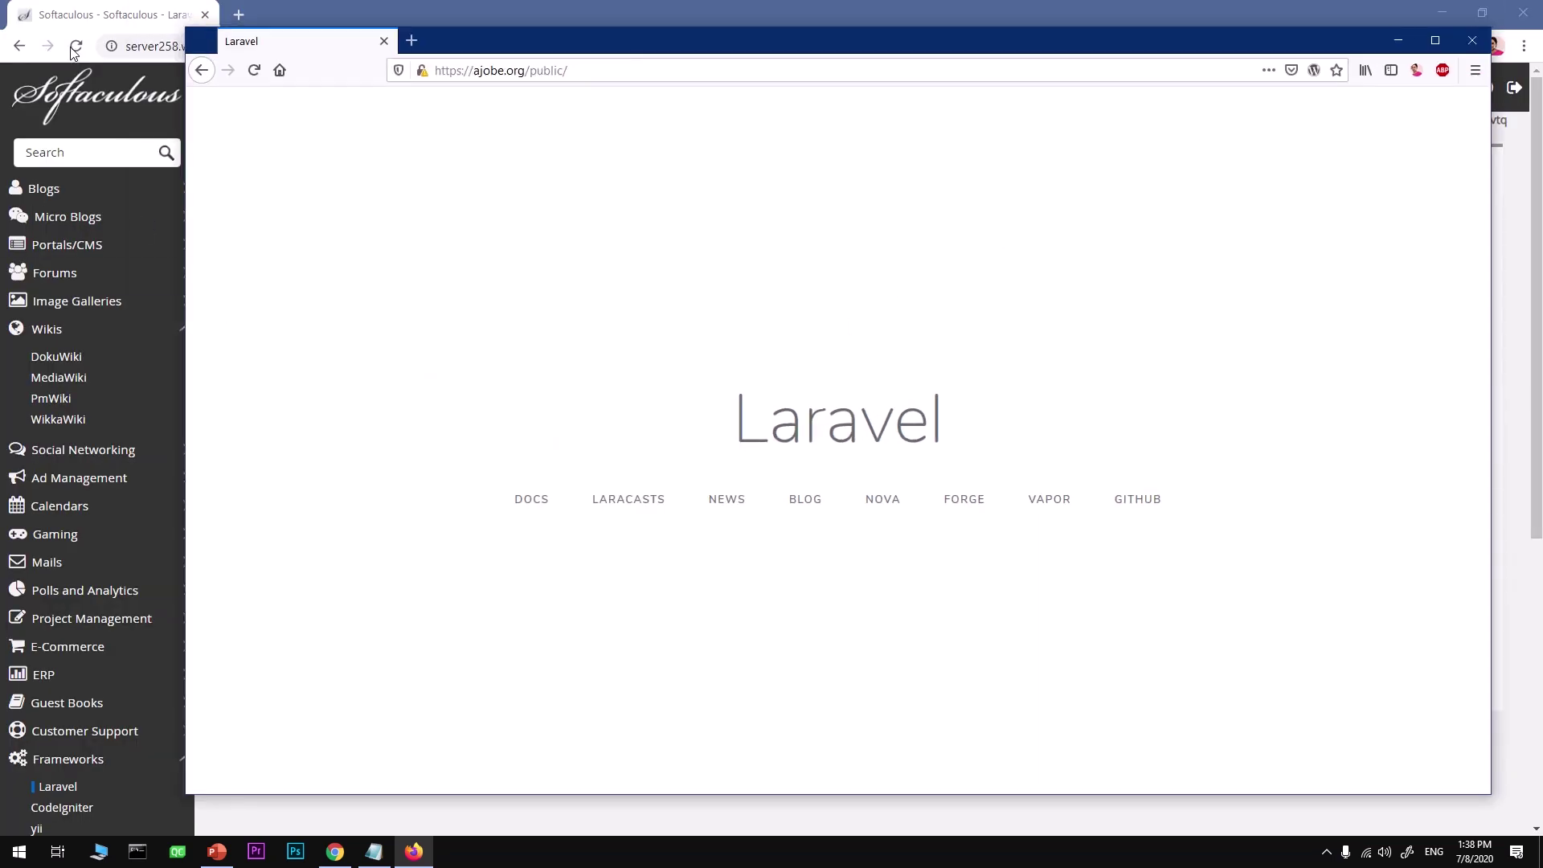
left_click(72, 18)
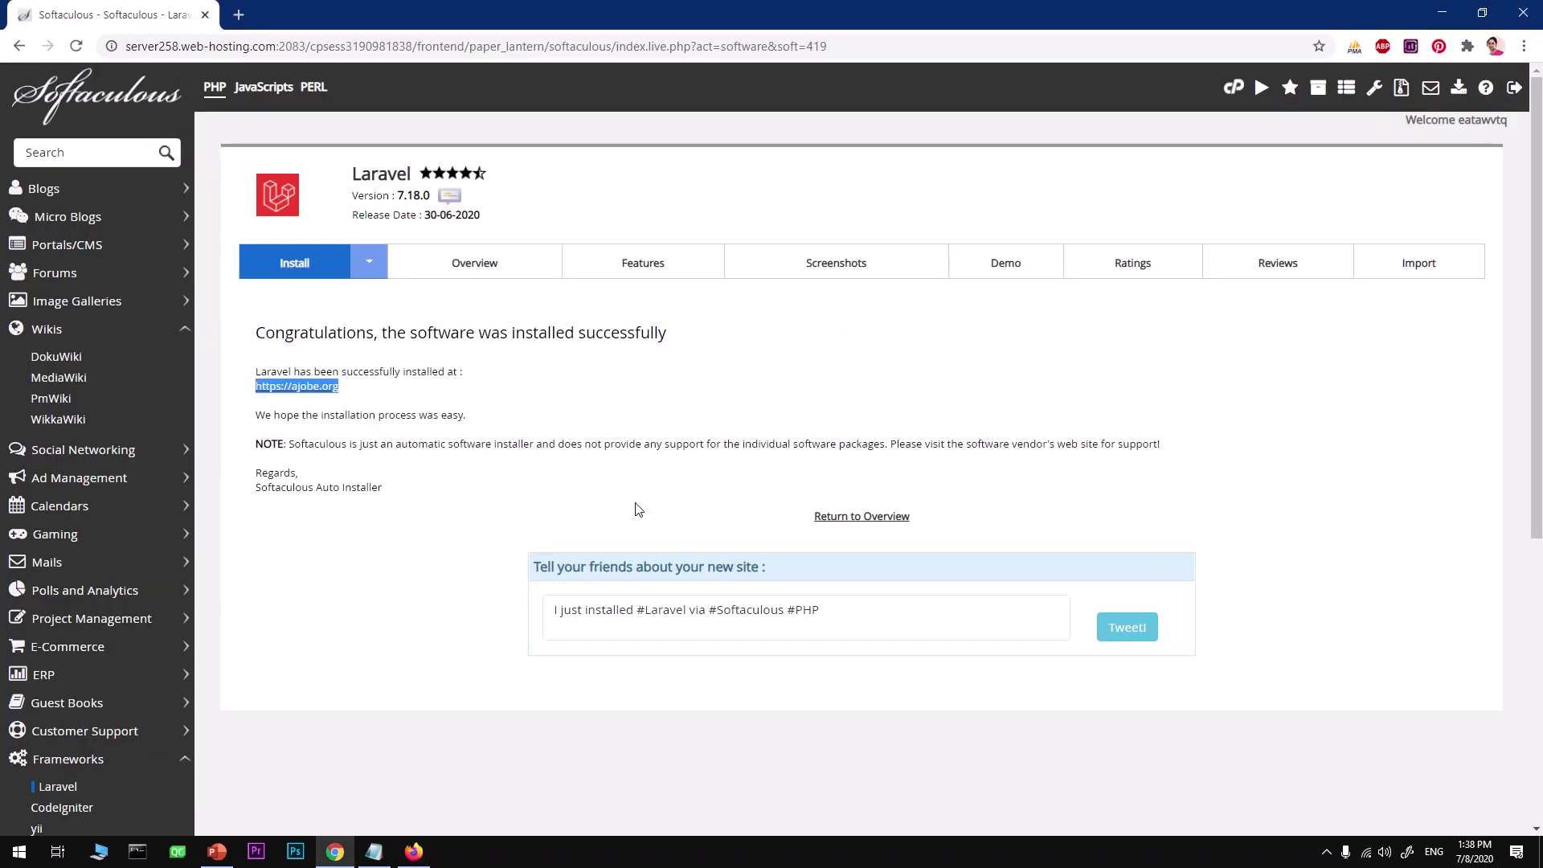